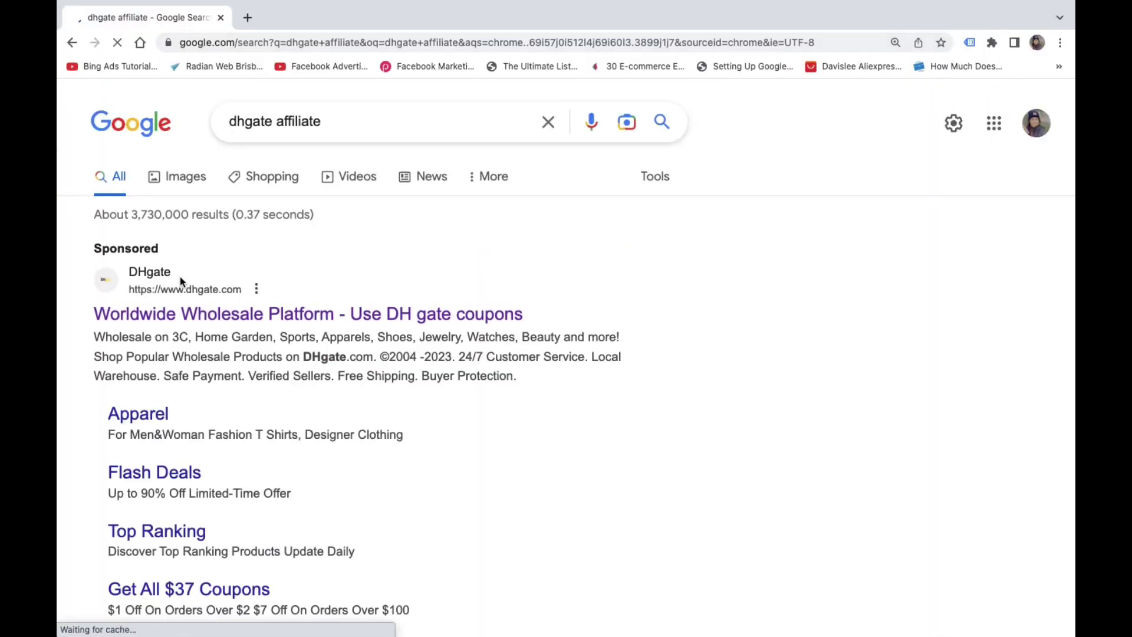
Scroll the Google results to the aff.dhgate.com 'Official affiliate marketing platform' entry.
{"action": "scroll", "coordinate": [156, 384], "scroll_direction": "down", "scroll_amount": 5}
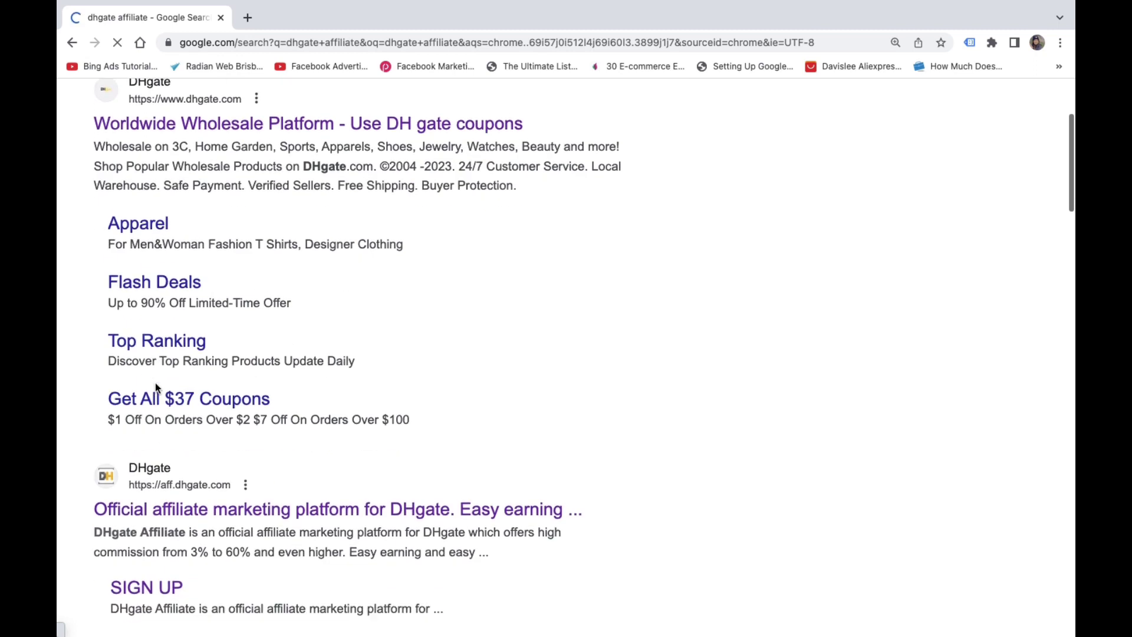
{"action": "scroll", "coordinate": [156, 386], "scroll_direction": "down", "scroll_amount": 1}
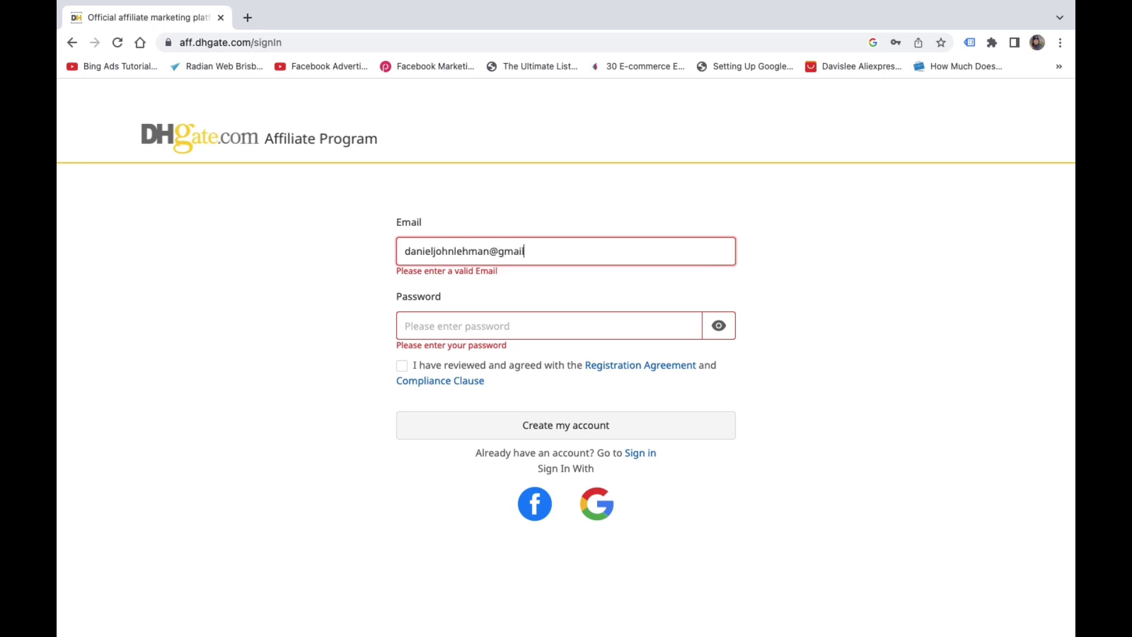
Finish the email address, create the account, solve the slider puzzle and enter the emailed verification code.
{"action": "type", "text": ".com"}
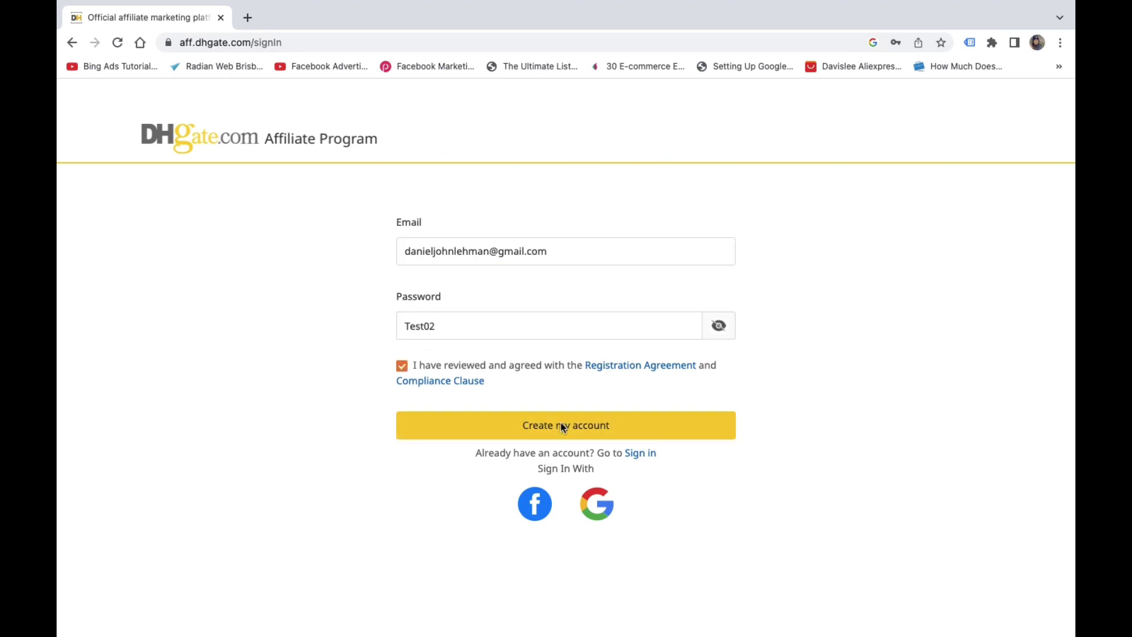
{"action": "left_click", "coordinate": [560, 423]}
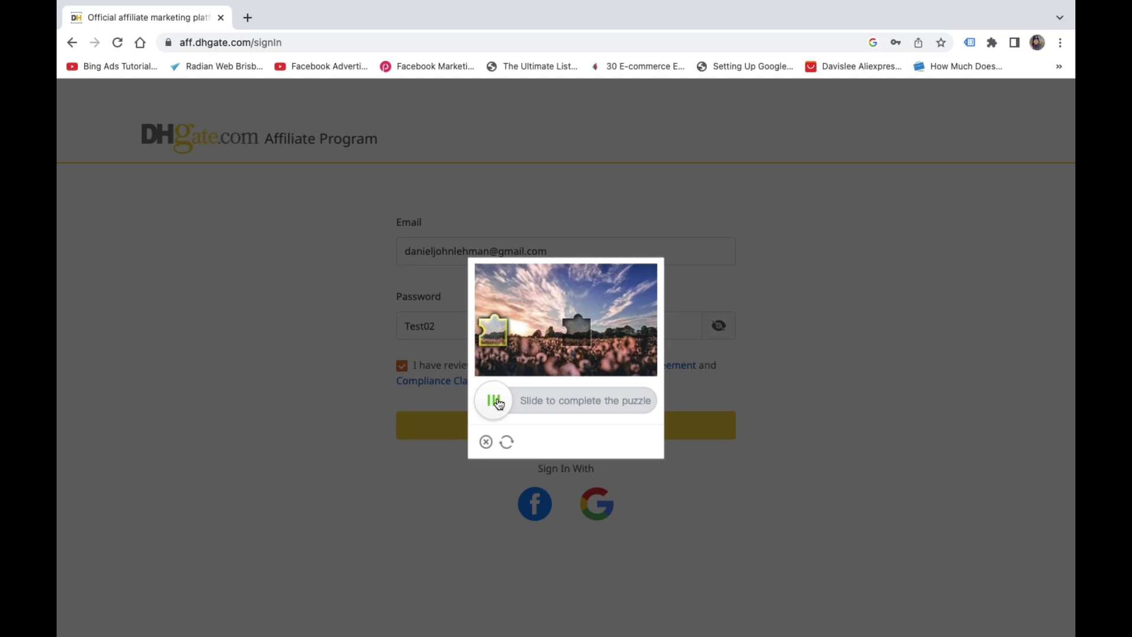
{"action": "left_click_drag", "start_coordinate": [498, 403], "coordinate": [584, 417]}
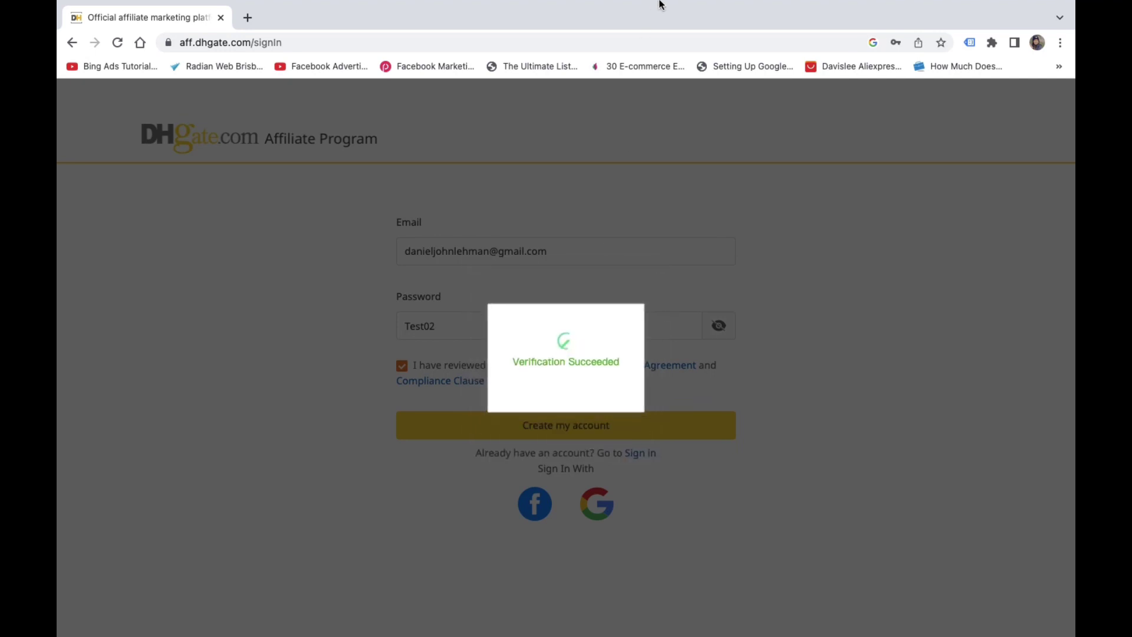
{"action": "mouse_move", "coordinate": [660, 4]}
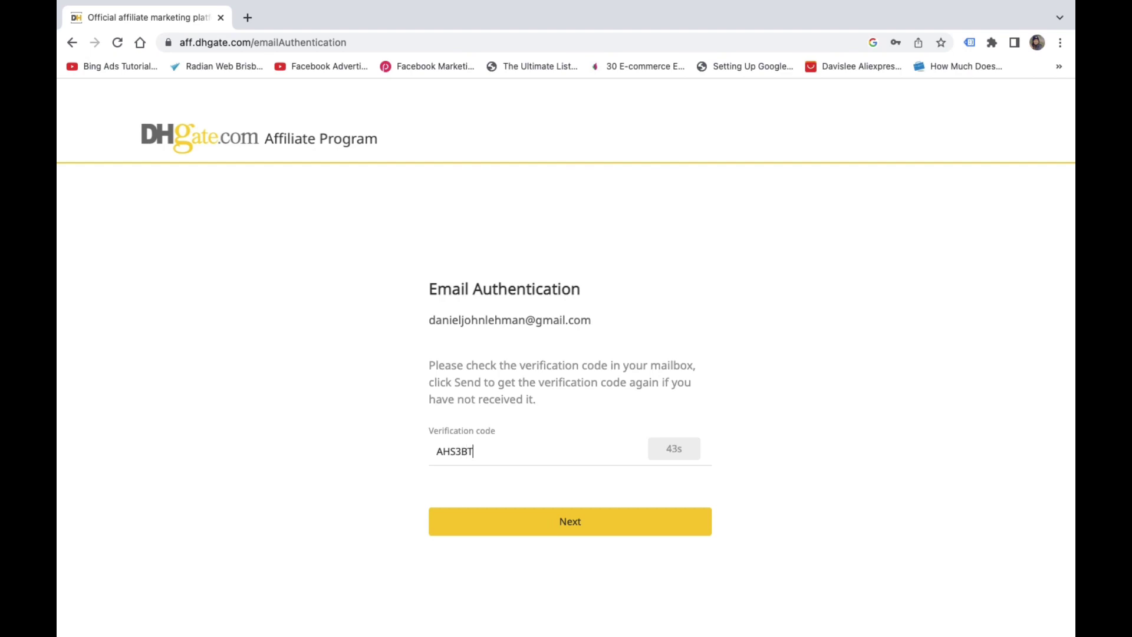
Confirm the verification code, enter the workplace, accept the Affiliate Agreement and activate the free account.
{"action": "left_click", "coordinate": [553, 528]}
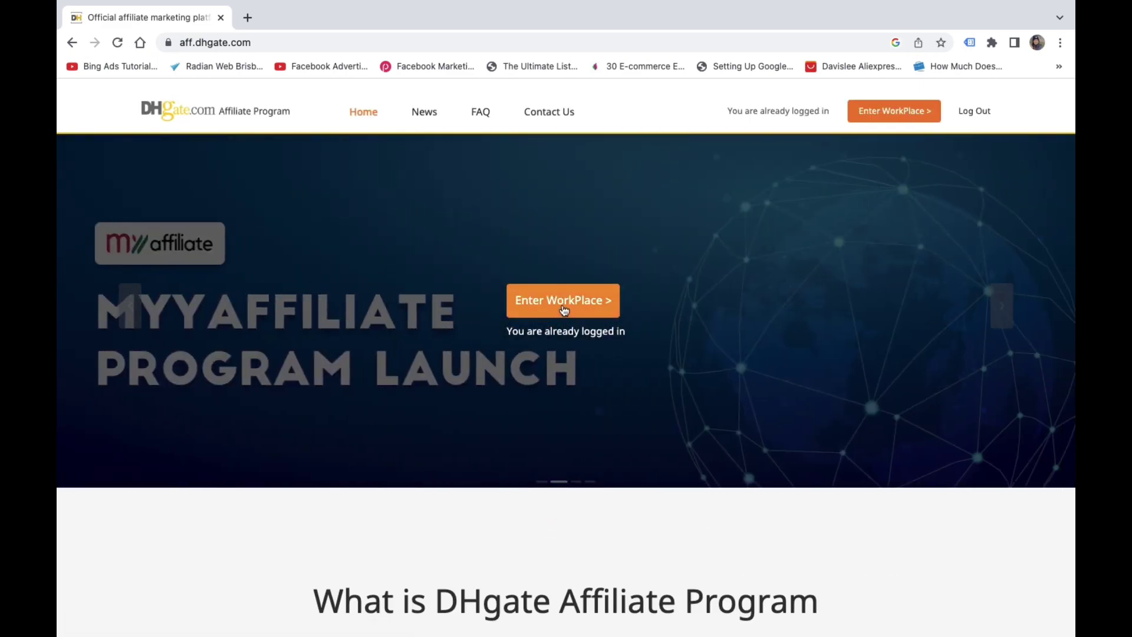
{"action": "left_click", "coordinate": [560, 306]}
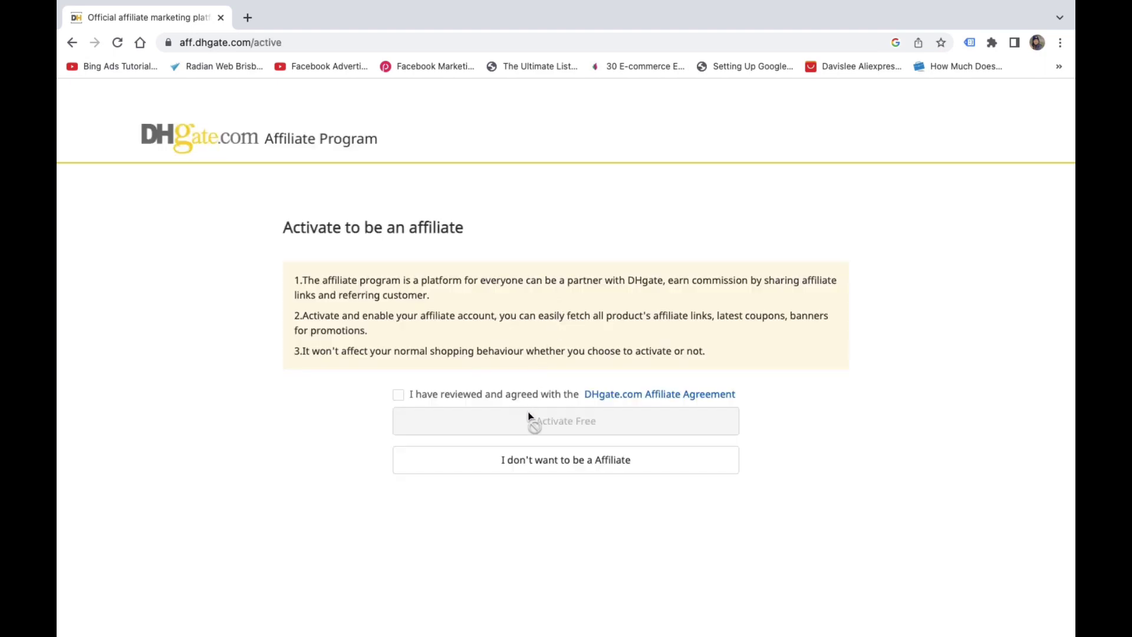
{"action": "left_click", "coordinate": [399, 395]}
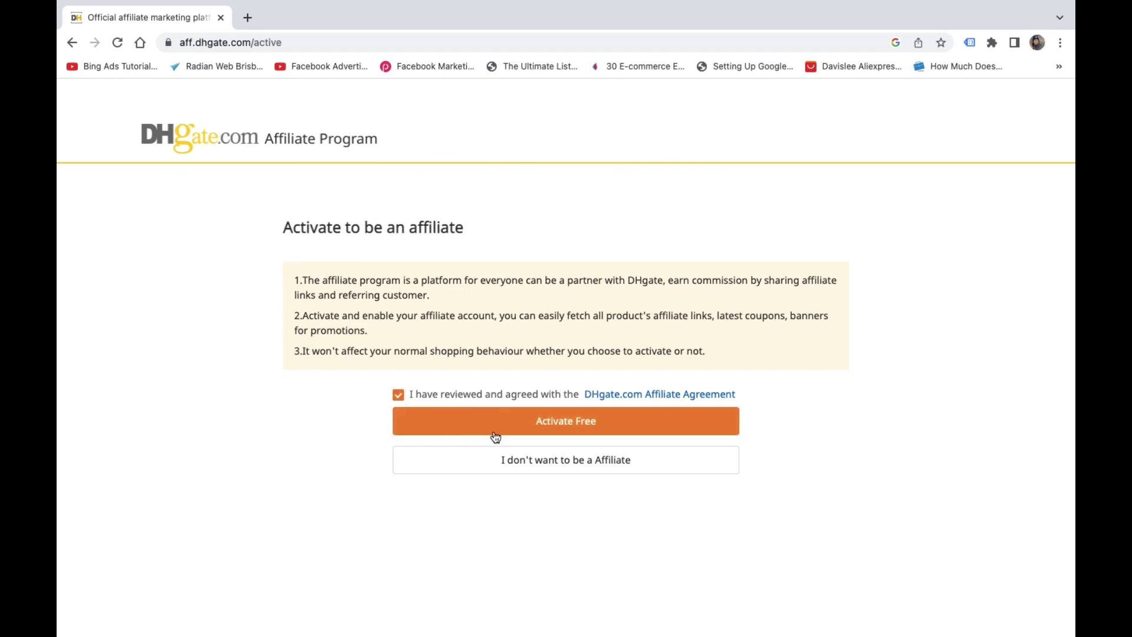
{"action": "left_click", "coordinate": [548, 423]}
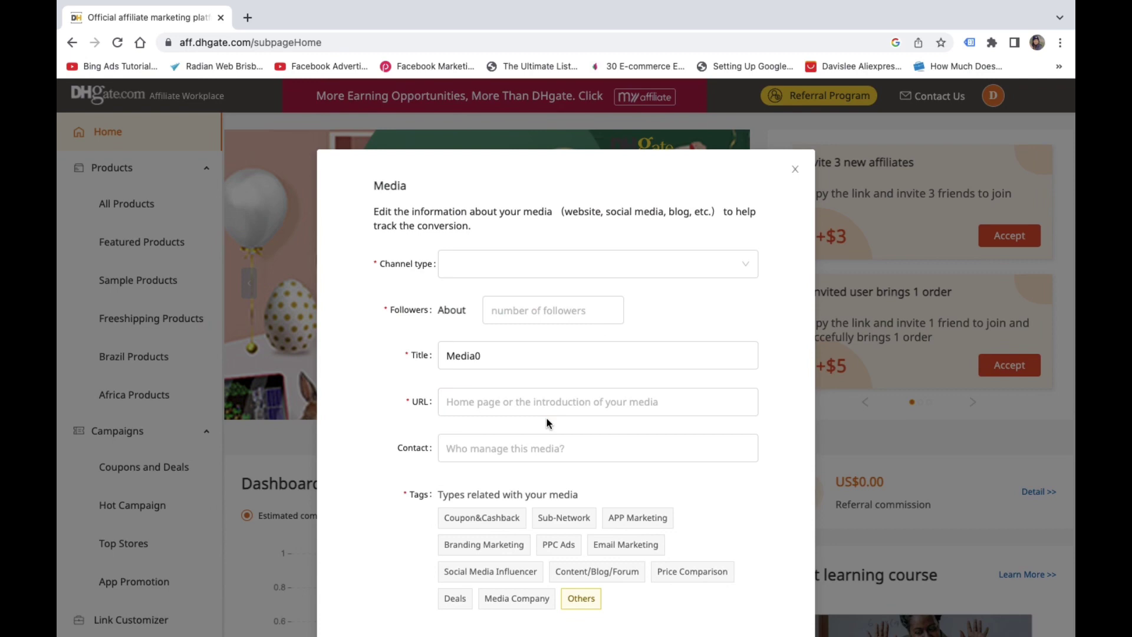
Set the media channel type to TikTok with 1000 followers.
{"action": "left_click", "coordinate": [471, 264]}
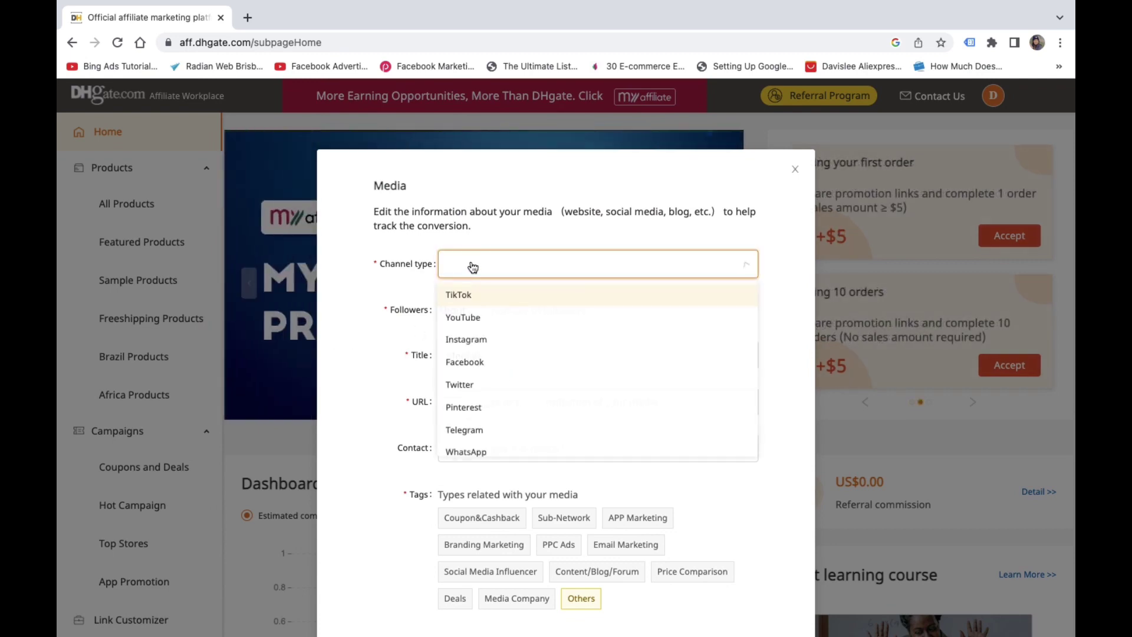
{"action": "left_click", "coordinate": [460, 296]}
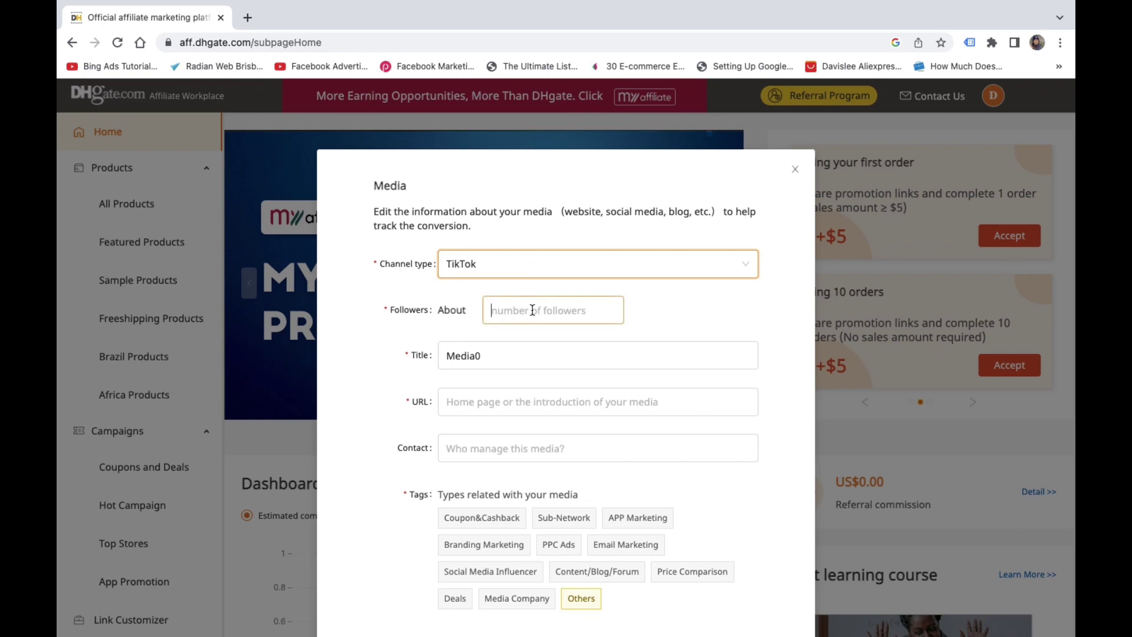
{"action": "type", "text": "1000"}
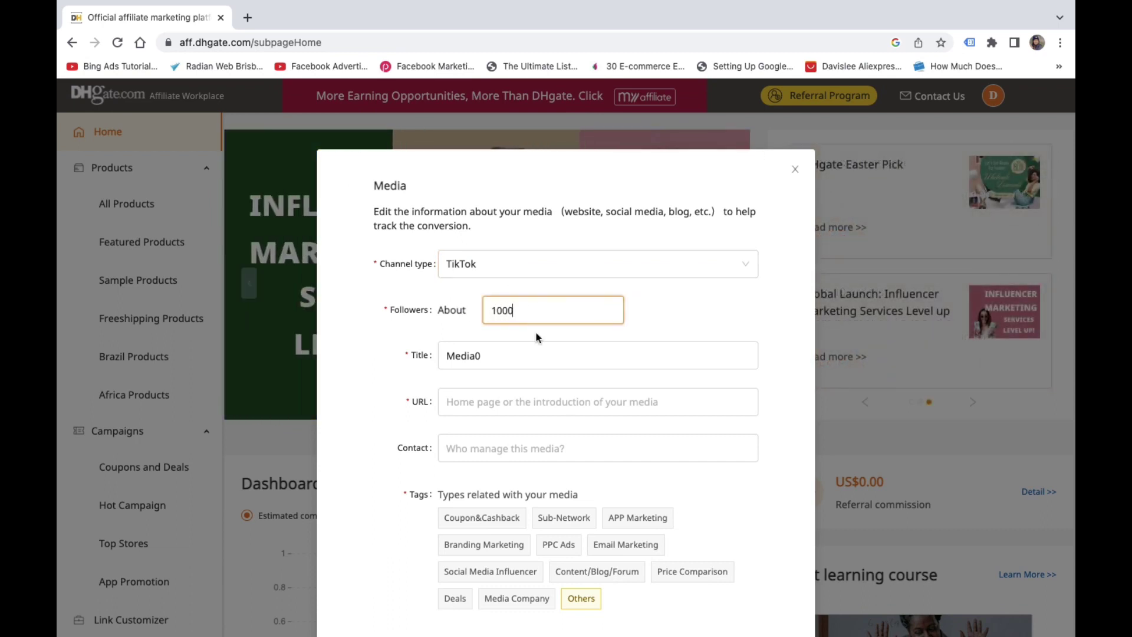
Replace the default media title with 'TikTok' and fill in the URL and contact fields.
{"action": "left_click", "coordinate": [509, 363]}
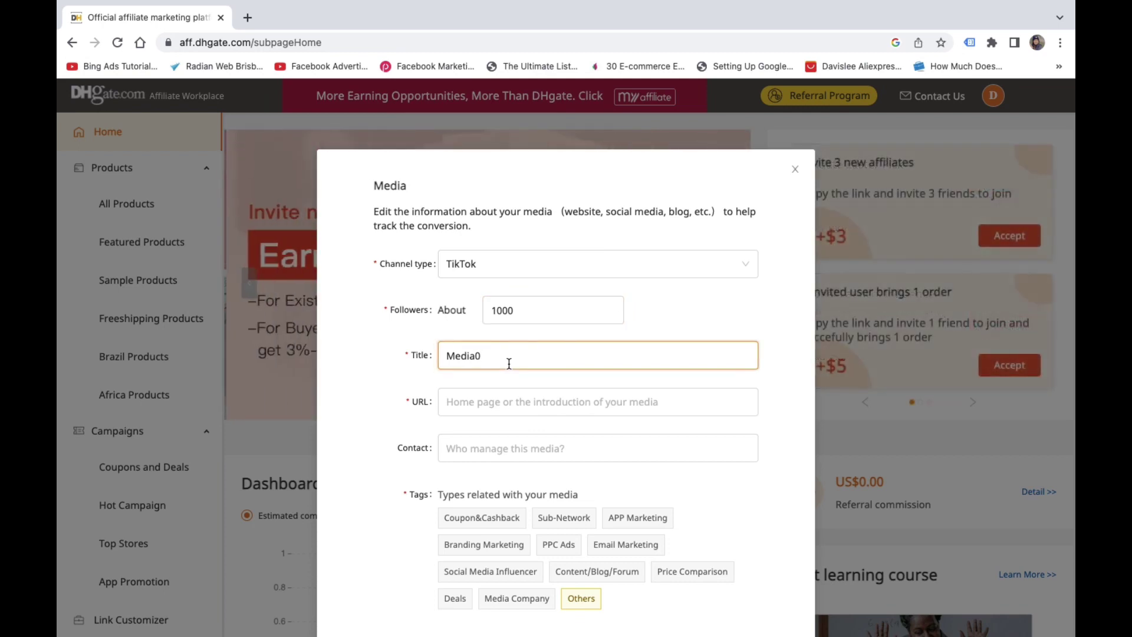
{"action": "key", "text": "BackSpace"}
{"action": "key", "text": "BackSpace"}
{"action": "key", "text": "BackSpace"}
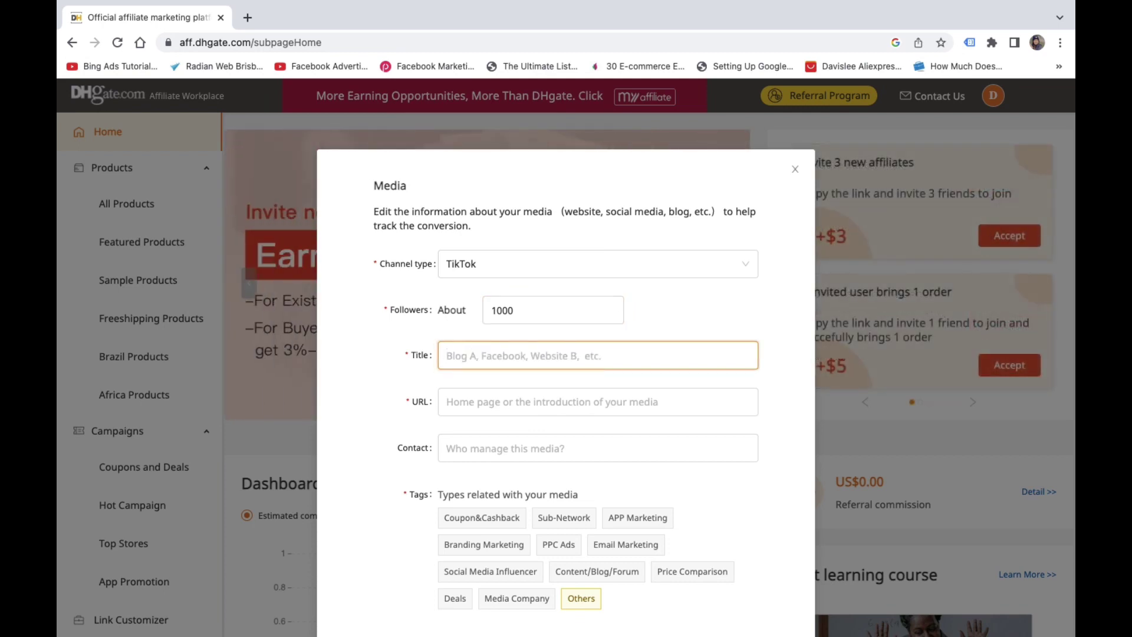
{"action": "type", "text": "T"}
{"action": "key", "text": "BackSpace"}
{"action": "type", "text": "TikTok"}
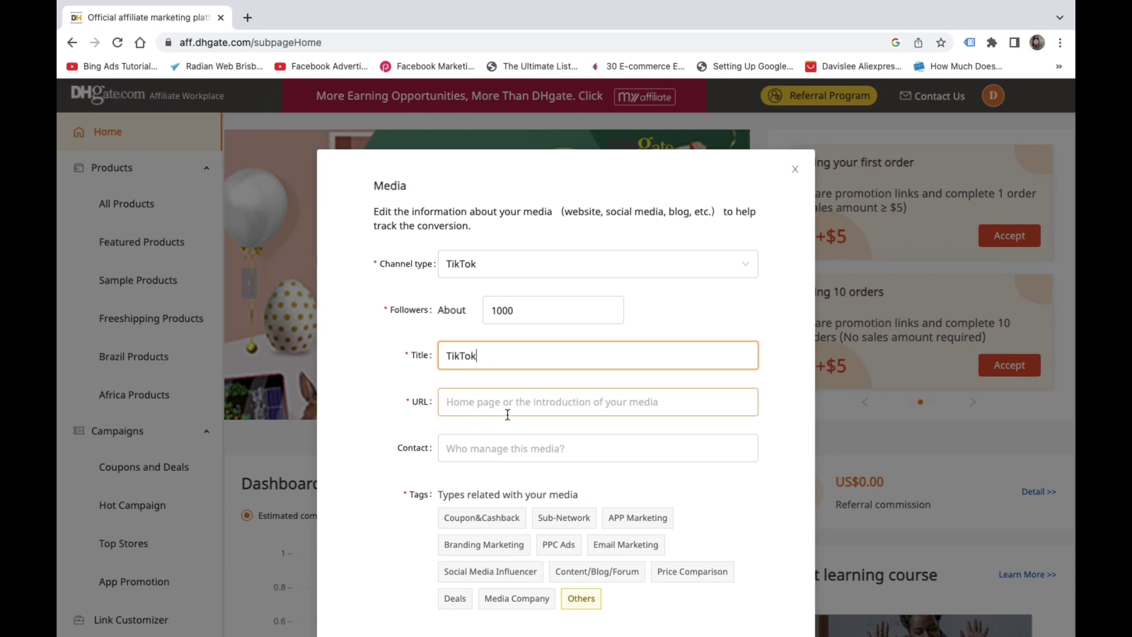
{"action": "left_click", "coordinate": [487, 403]}
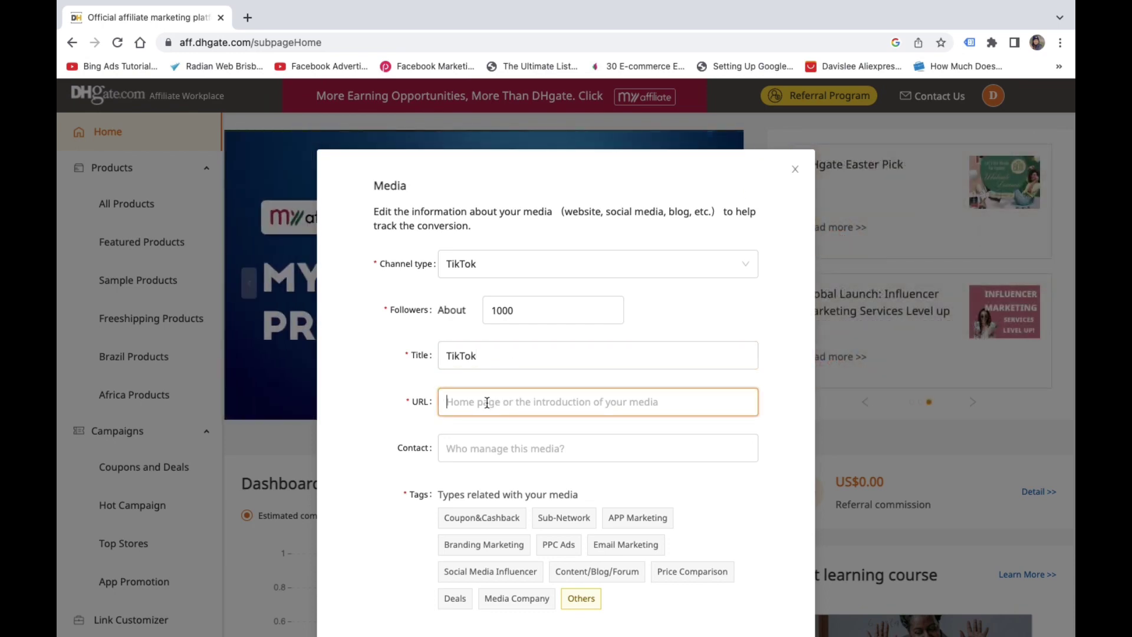
{"action": "left_click", "coordinate": [459, 450]}
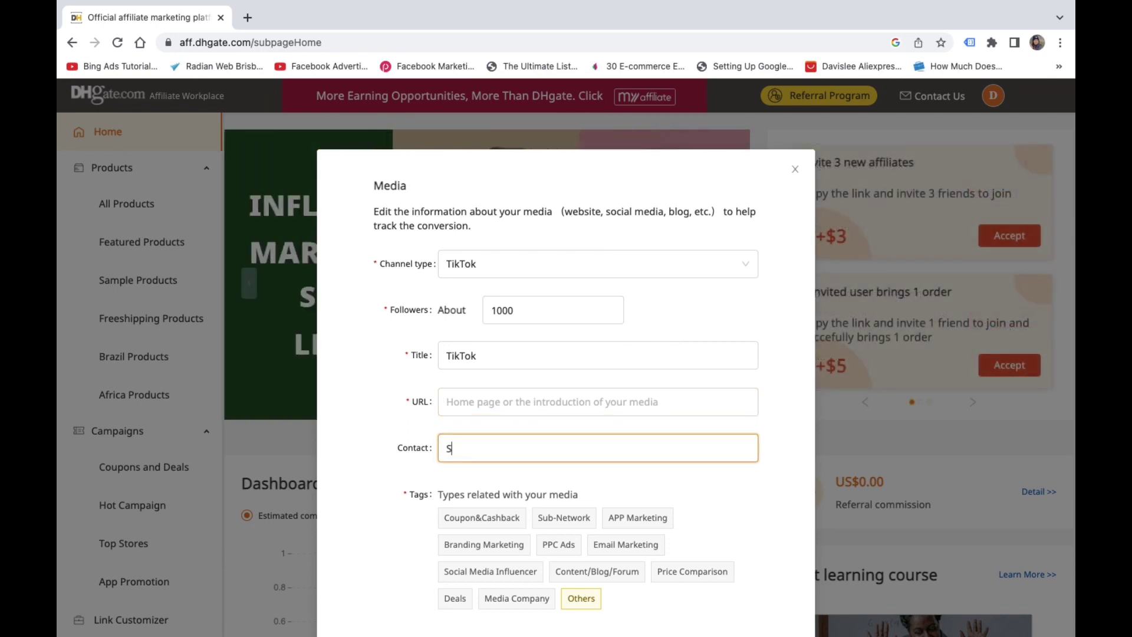
{"action": "left_click", "coordinate": [368, 494]}
Save the TikTok media and check its 52596 clicks, 1324 orders and 2627.62 commission.
{"action": "scroll", "coordinate": [452, 544], "scroll_direction": "down", "scroll_amount": 1}
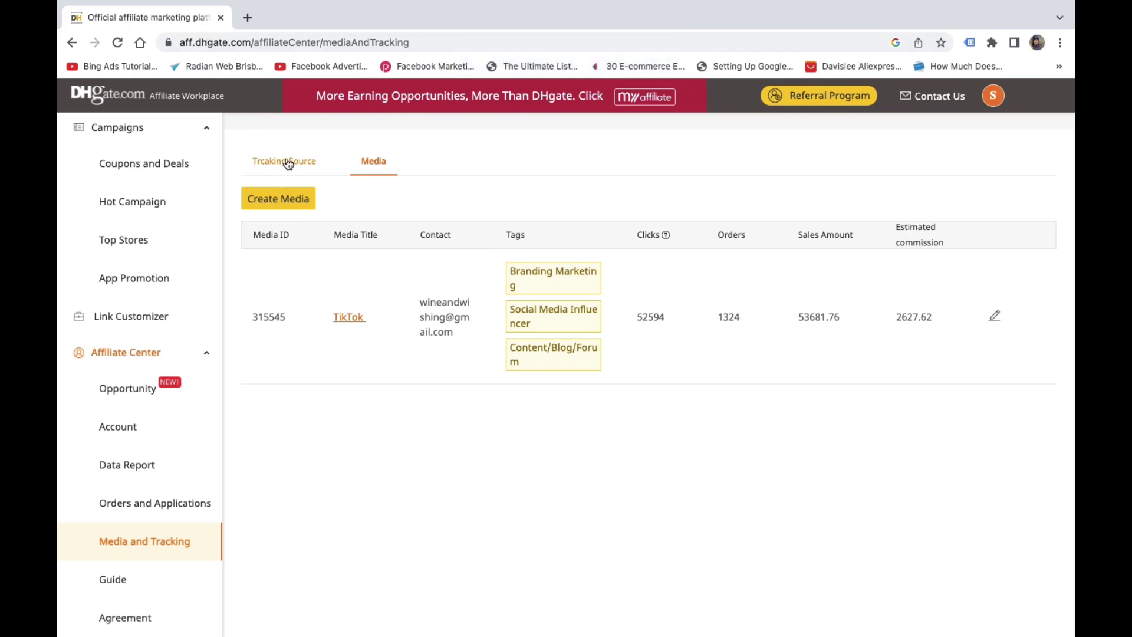
{"action": "left_click", "coordinate": [287, 163]}
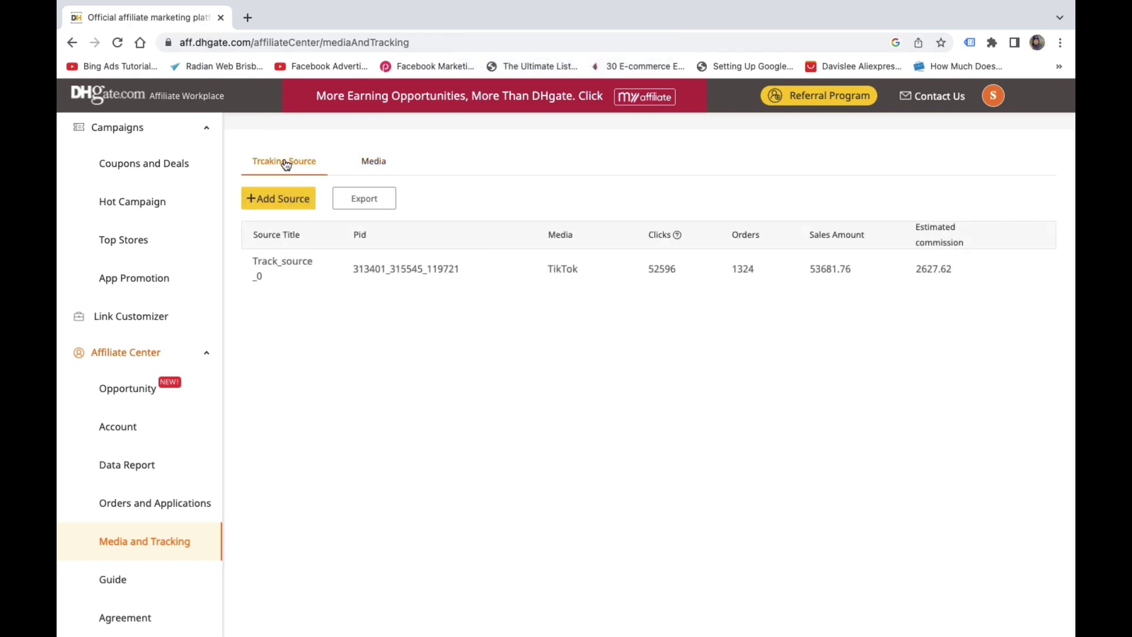
{"action": "left_click", "coordinate": [377, 169]}
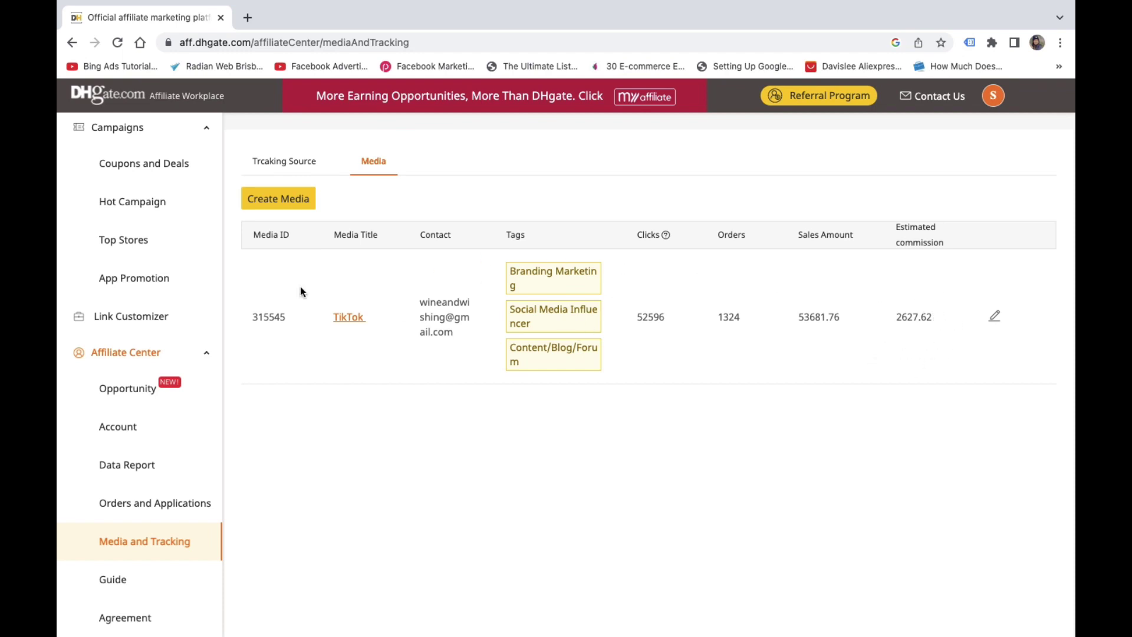
{"action": "scroll", "coordinate": [168, 273], "scroll_direction": "up", "scroll_amount": 5}
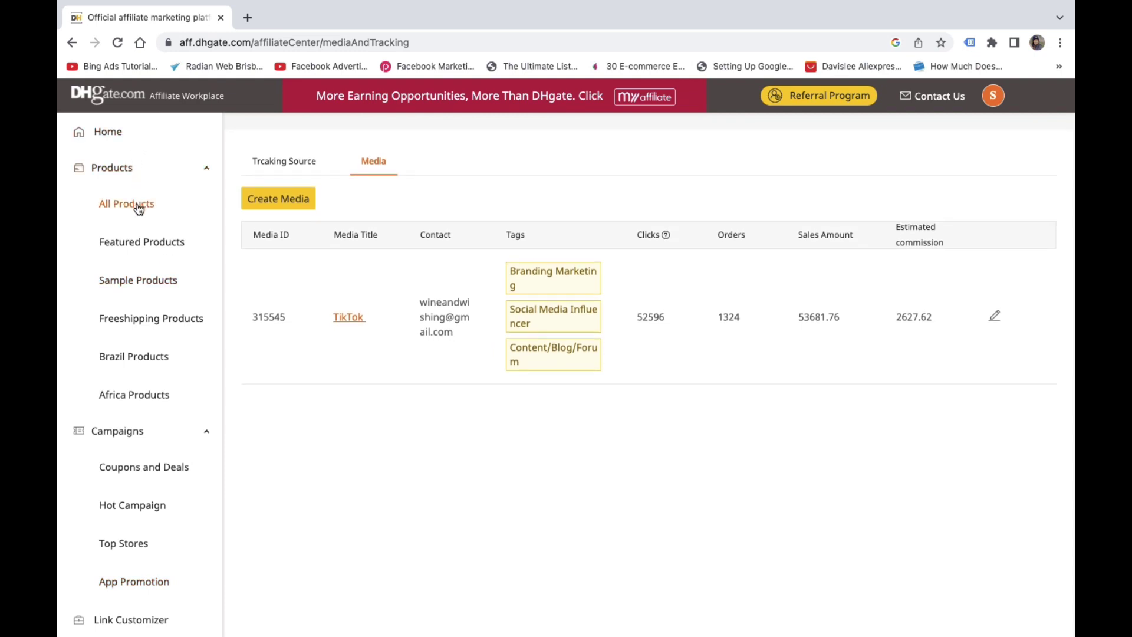
Search the sample products catalogue for 'bags' and browse the results.
{"action": "left_click", "coordinate": [138, 282]}
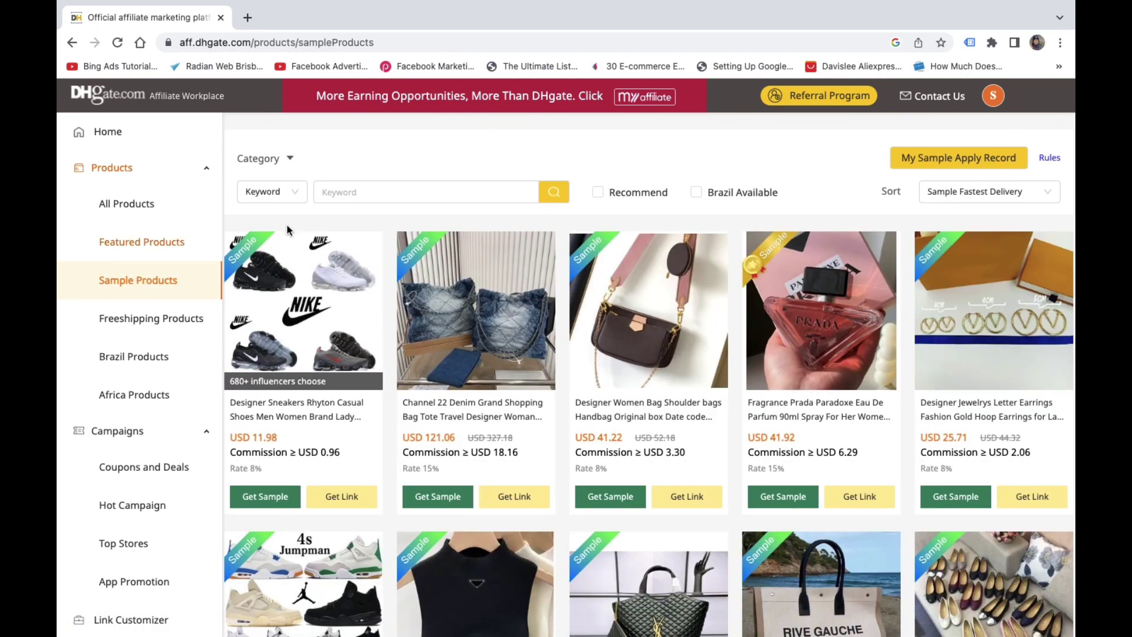
{"action": "left_click", "coordinate": [385, 193]}
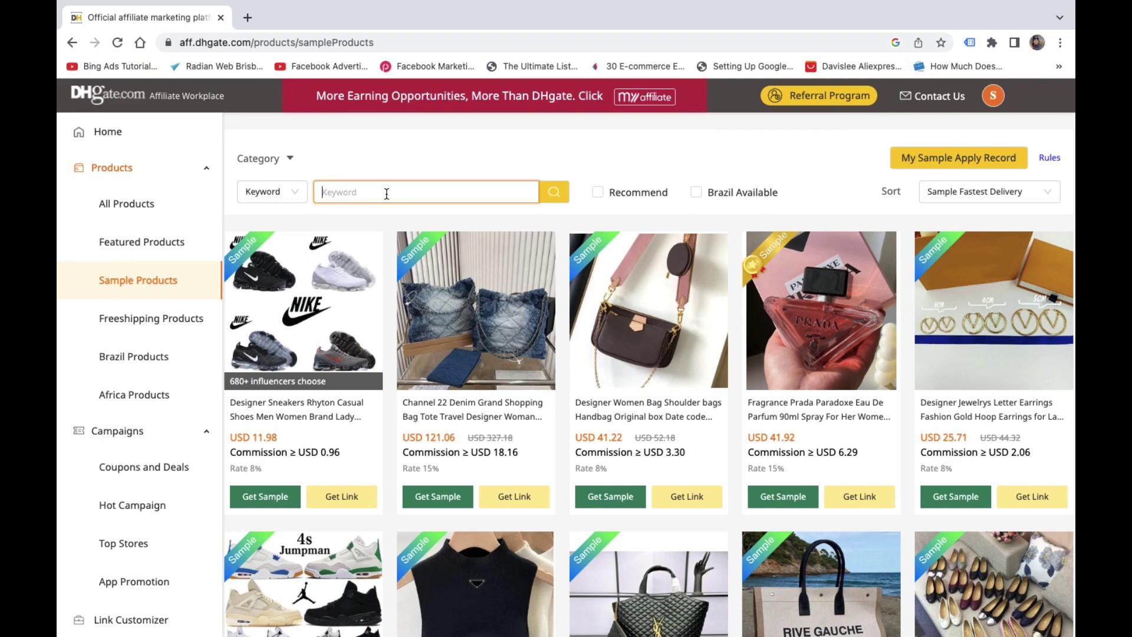
{"action": "type", "text": "bags"}
{"action": "left_click", "coordinate": [554, 195]}
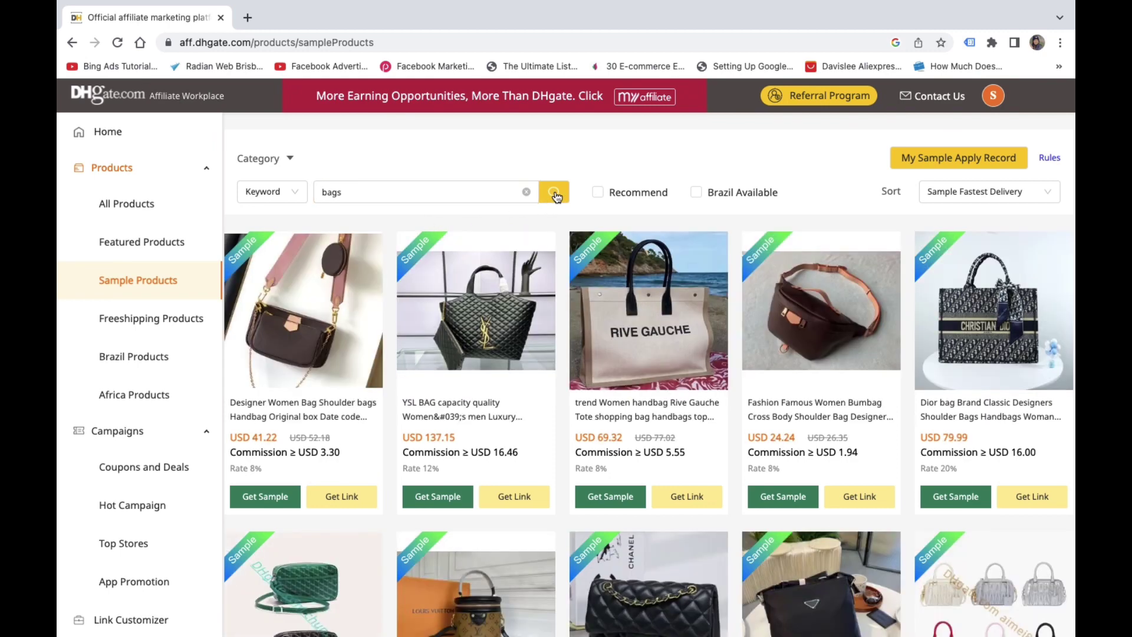
{"action": "scroll", "coordinate": [489, 318], "scroll_direction": "down", "scroll_amount": 3}
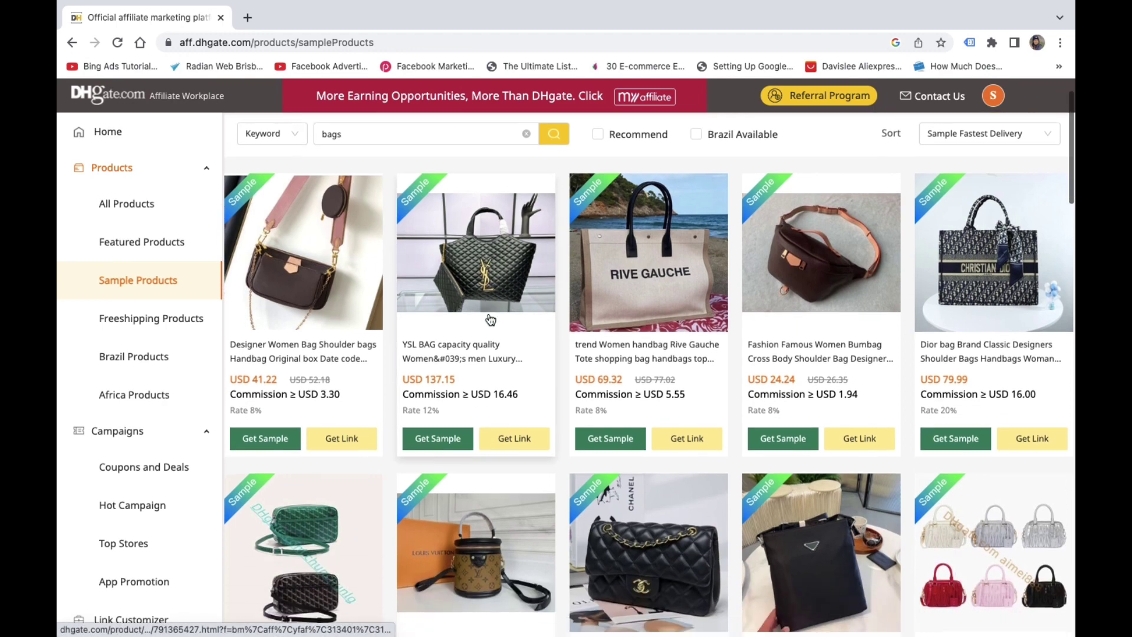
{"action": "scroll", "coordinate": [490, 319], "scroll_direction": "down", "scroll_amount": 4}
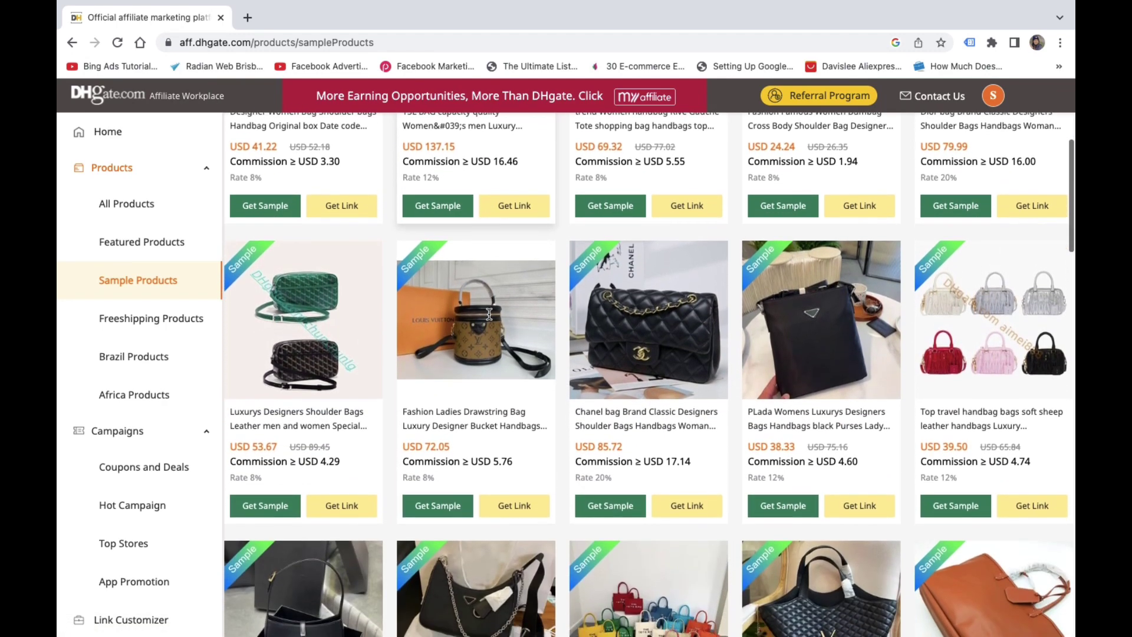
{"action": "scroll", "coordinate": [489, 319], "scroll_direction": "down", "scroll_amount": 2}
{"action": "scroll", "coordinate": [488, 313], "scroll_direction": "up", "scroll_amount": 4}
{"action": "scroll", "coordinate": [488, 313], "scroll_direction": "up", "scroll_amount": 4}
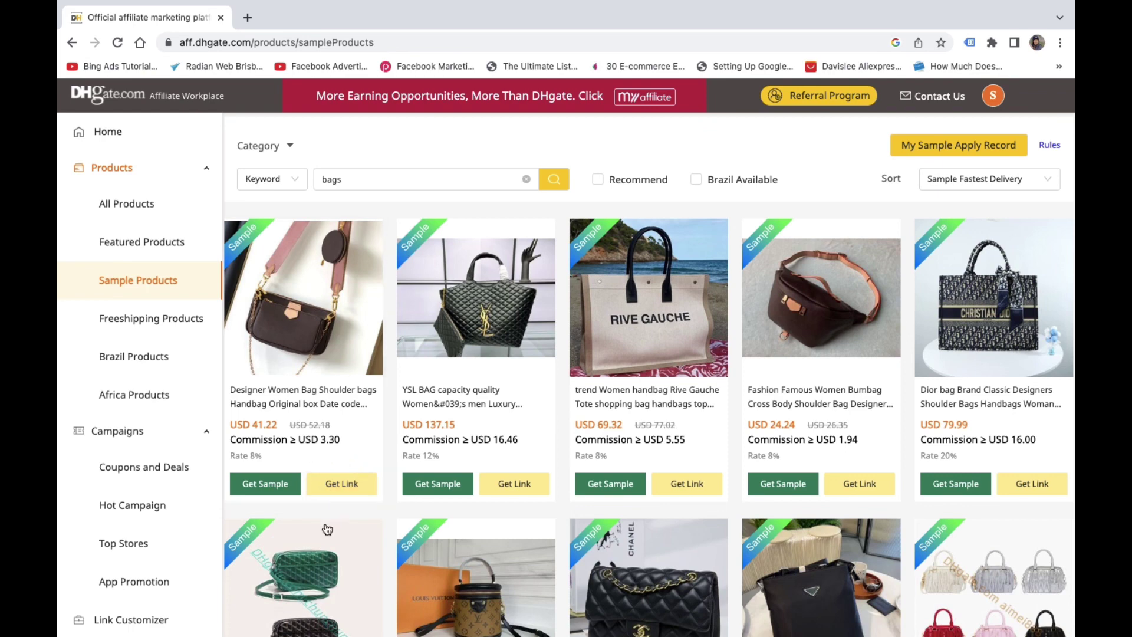
Request a sample of the first bag listed and go to the Link Customizer page.
{"action": "left_click", "coordinate": [265, 489]}
{"action": "scroll", "coordinate": [141, 377], "scroll_direction": "down", "scroll_amount": 4}
{"action": "left_click", "coordinate": [141, 372]}
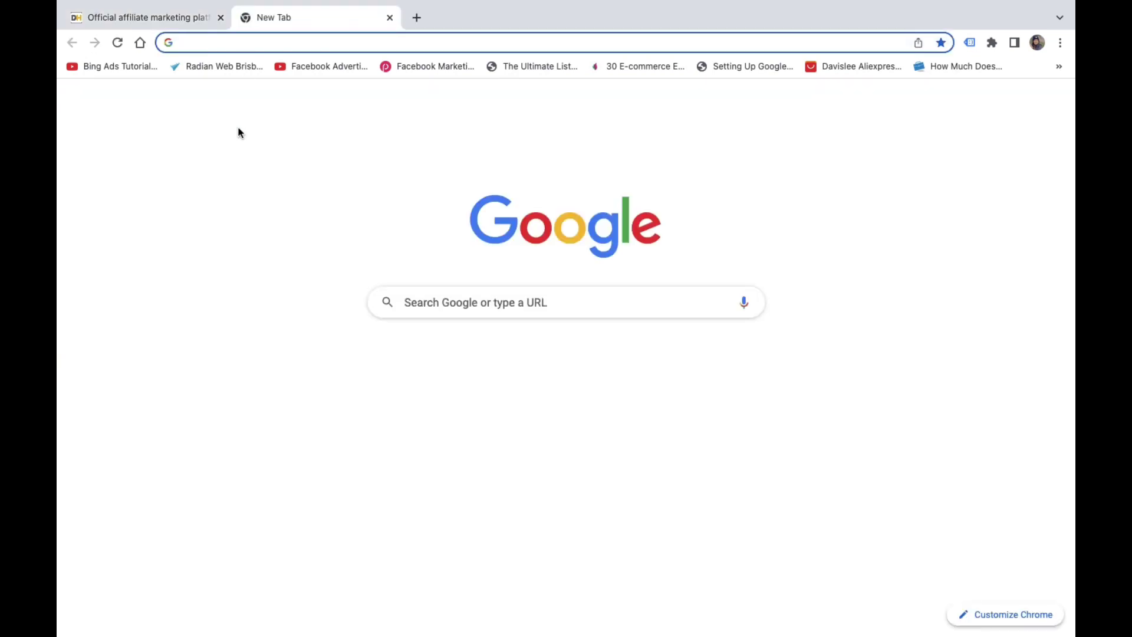
Go to dhgate.com, search for 'designer bag' and browse the wholesale results.
{"action": "type", "text": "dhgate.com"}
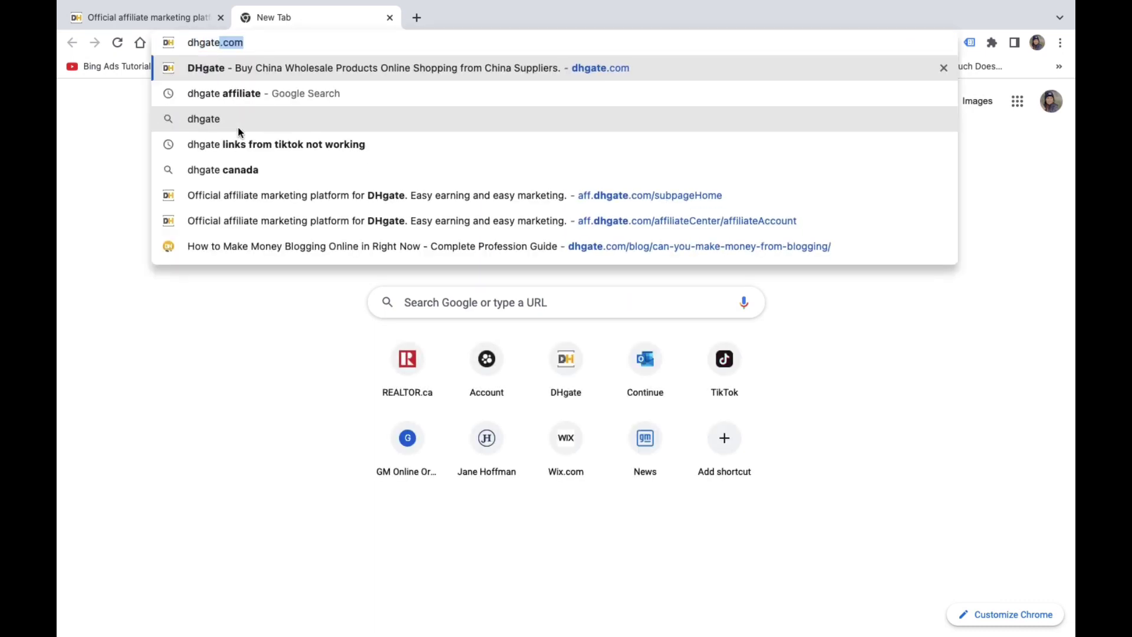
{"action": "key", "text": "Return"}
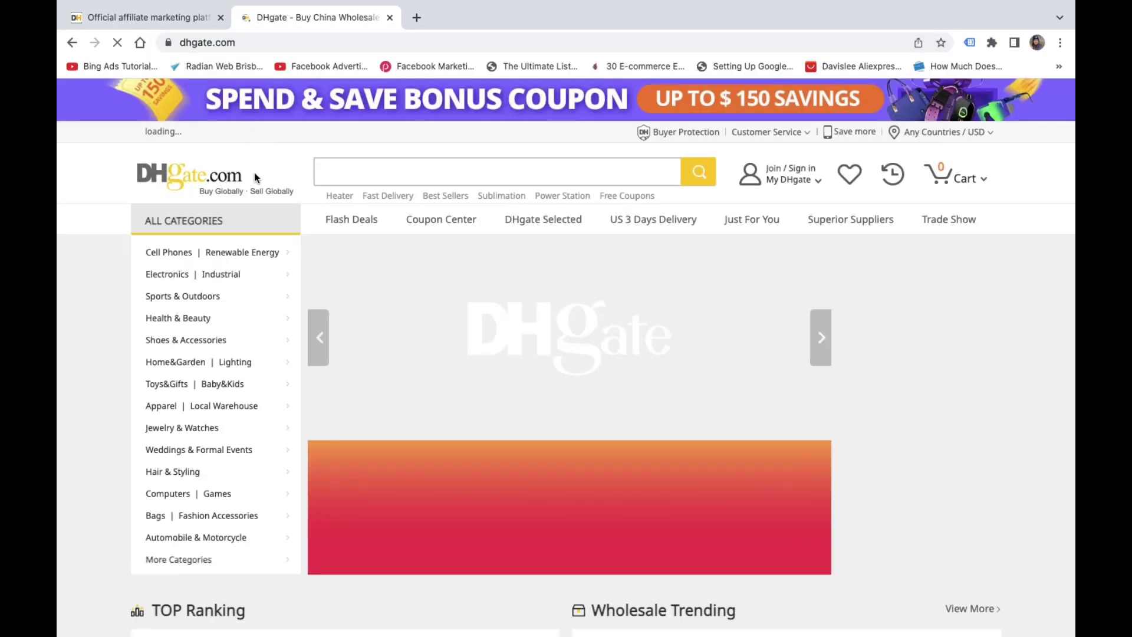
{"action": "left_click", "coordinate": [365, 182]}
{"action": "key", "text": "Return"}
{"action": "scroll", "coordinate": [415, 366], "scroll_direction": "down", "scroll_amount": 3}
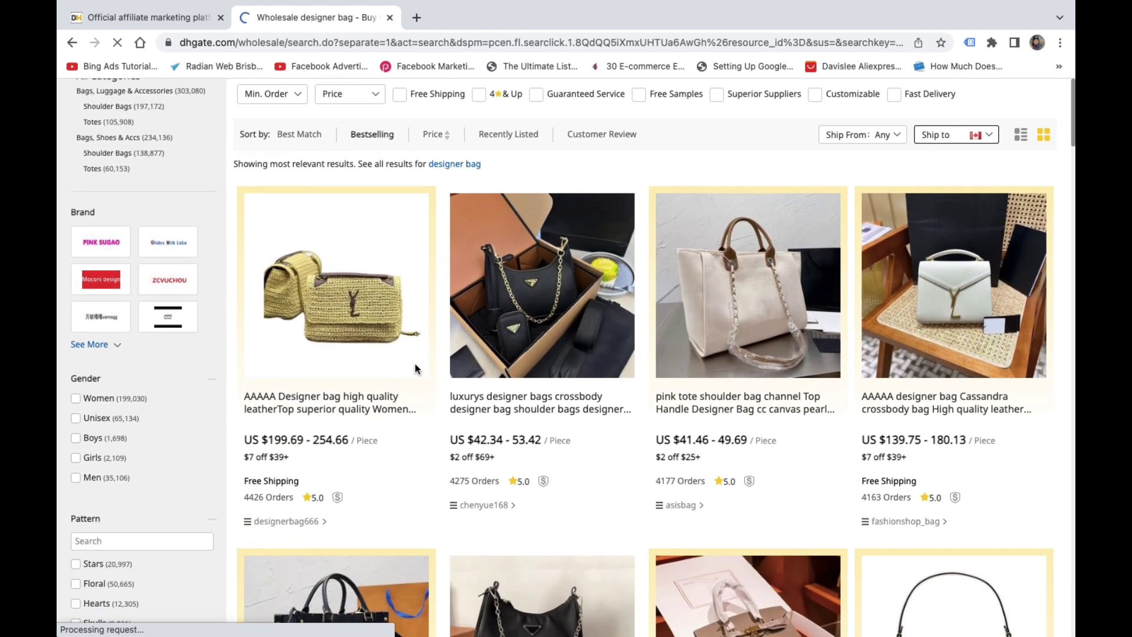
{"action": "scroll", "coordinate": [416, 369], "scroll_direction": "down", "scroll_amount": 2}
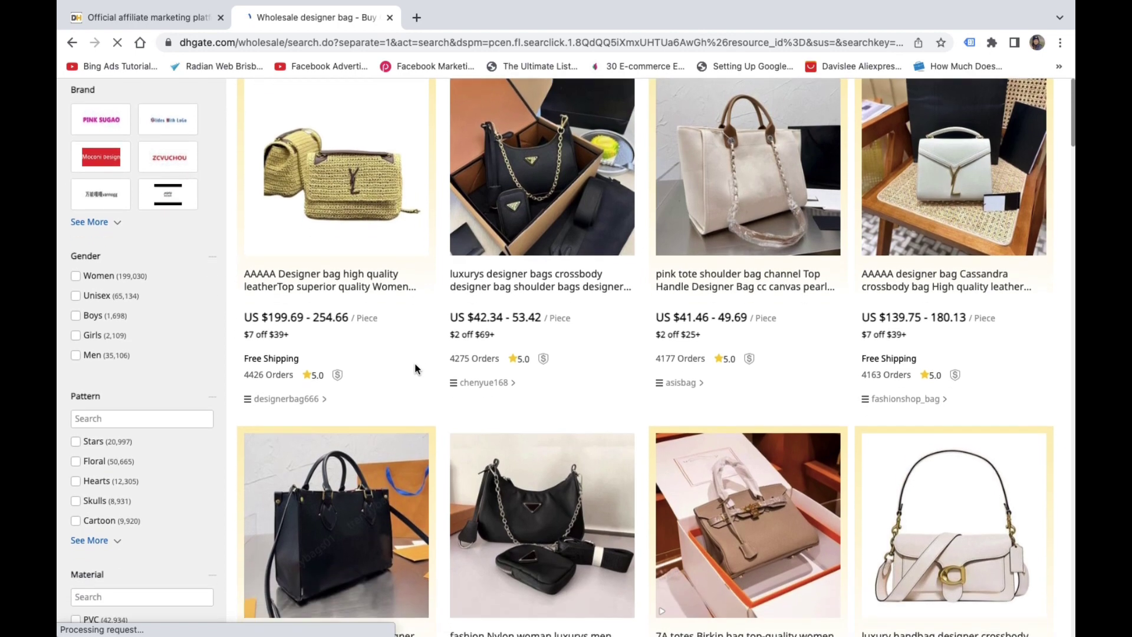
{"action": "scroll", "coordinate": [415, 367], "scroll_direction": "down", "scroll_amount": 3}
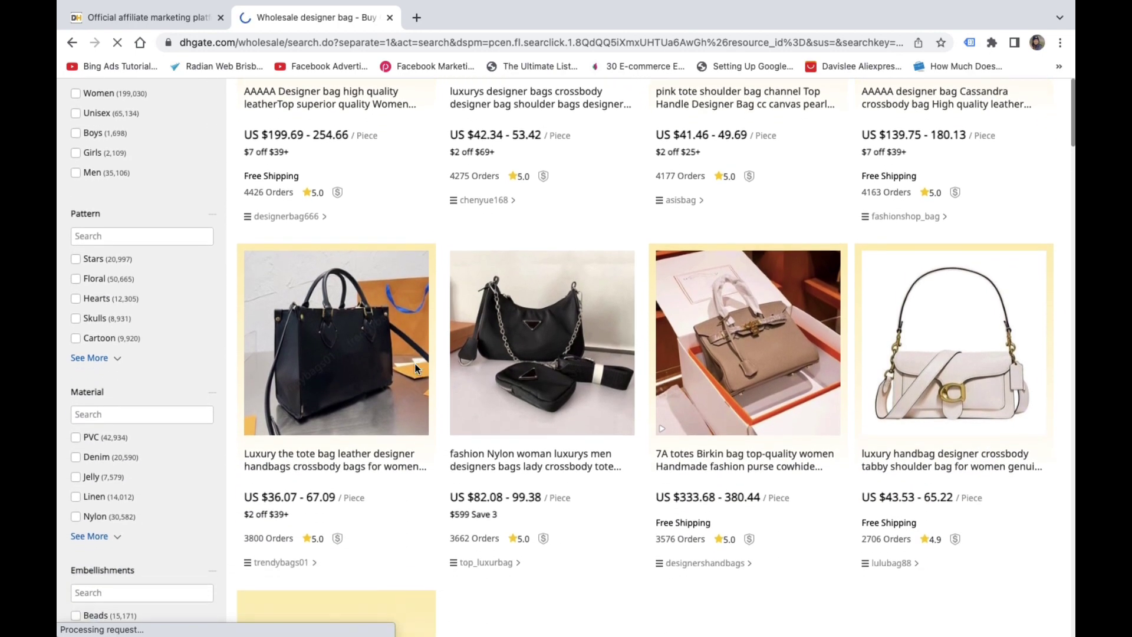
{"action": "scroll", "coordinate": [415, 369], "scroll_direction": "down", "scroll_amount": 4}
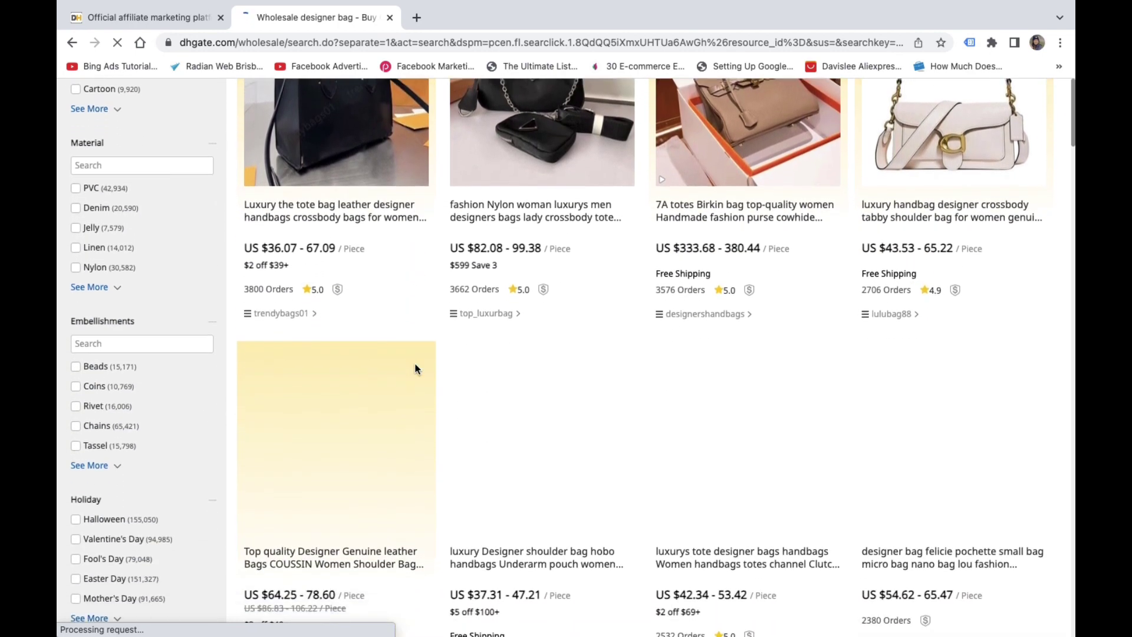
{"action": "scroll", "coordinate": [415, 369], "scroll_direction": "down", "scroll_amount": 2}
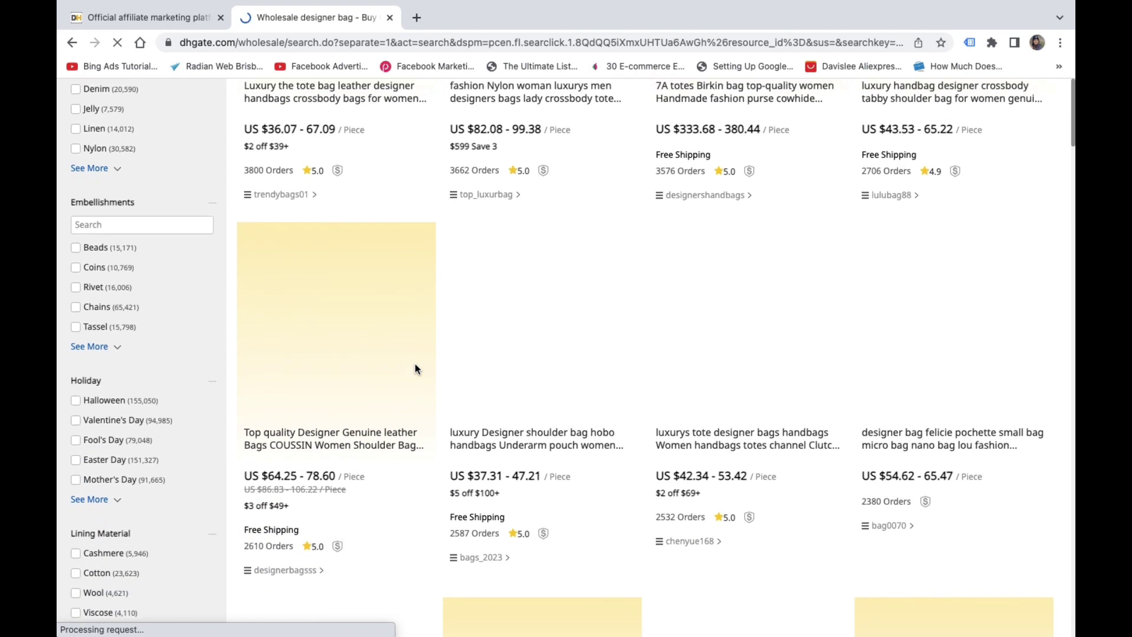
{"action": "scroll", "coordinate": [415, 369], "scroll_direction": "up", "scroll_amount": 3}
{"action": "scroll", "coordinate": [416, 368], "scroll_direction": "up", "scroll_amount": 4}
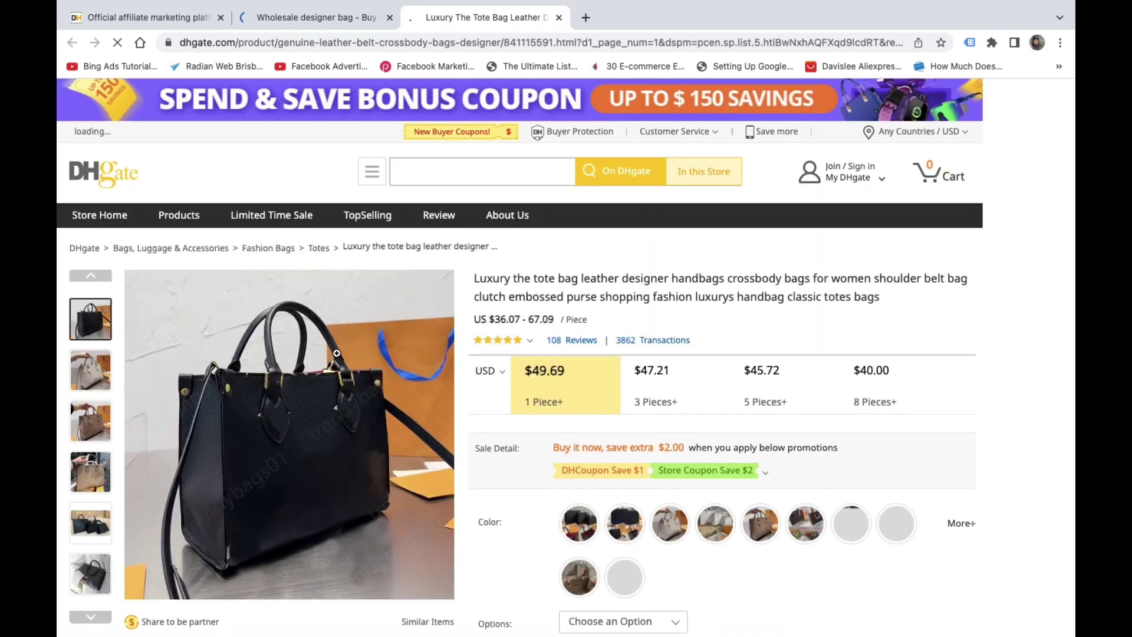
Browse the tote bag's customer reviews, enlarging one reviewer photo and closing it again.
{"action": "scroll", "coordinate": [570, 298], "scroll_direction": "down", "scroll_amount": 3}
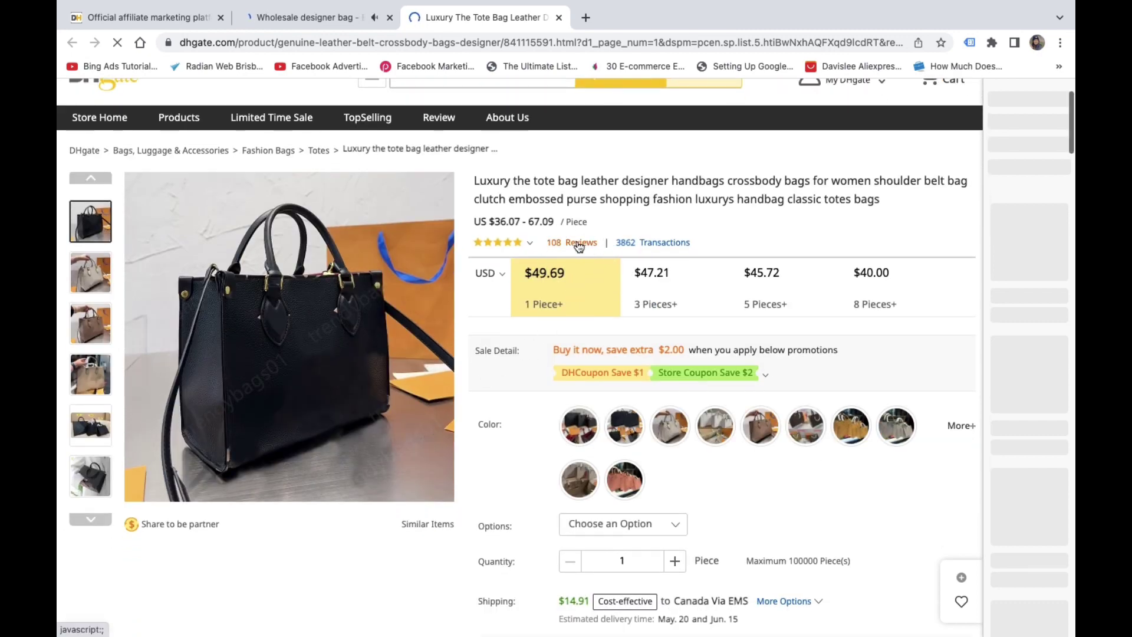
{"action": "left_click", "coordinate": [579, 245]}
{"action": "key", "text": "XF86AudioMute"}
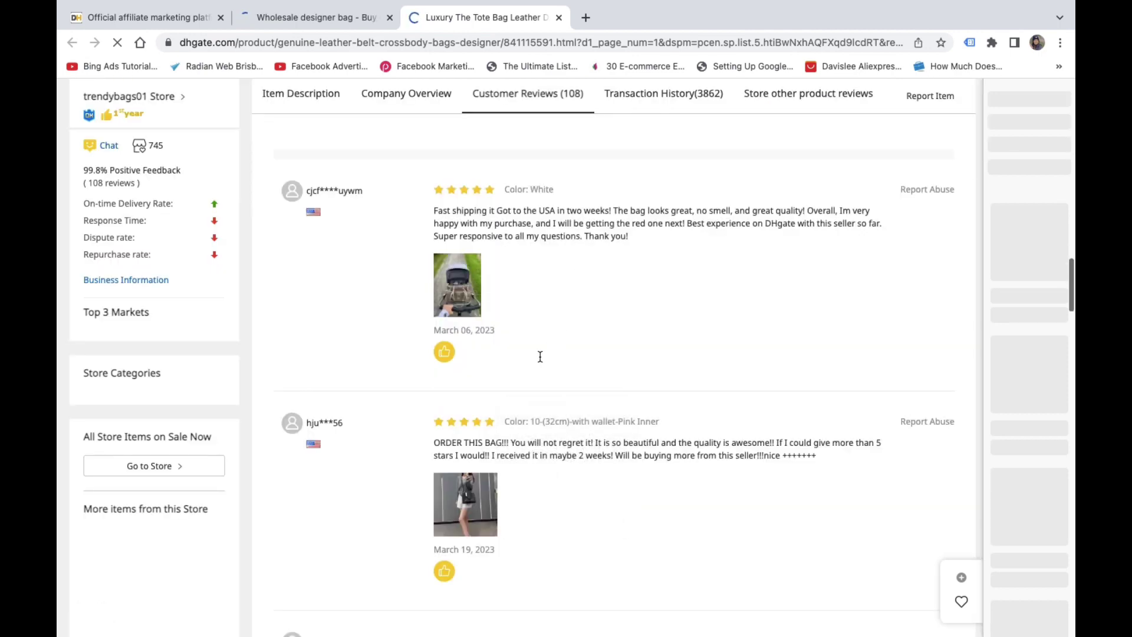
{"action": "scroll", "coordinate": [541, 357], "scroll_direction": "up", "scroll_amount": 3}
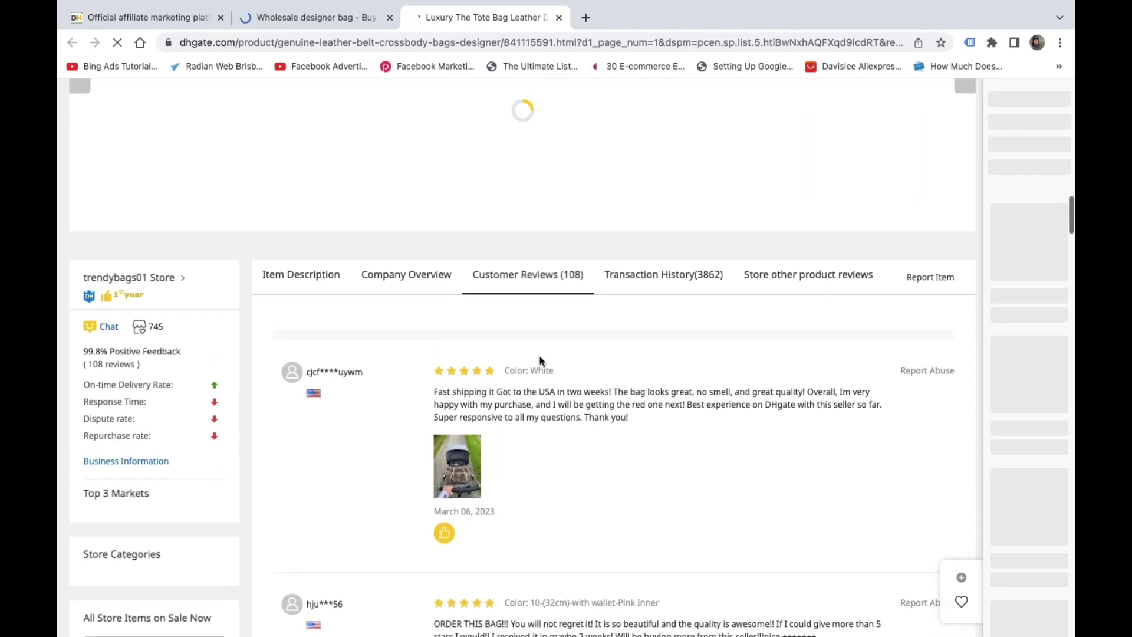
{"action": "scroll", "coordinate": [539, 361], "scroll_direction": "down", "scroll_amount": 3}
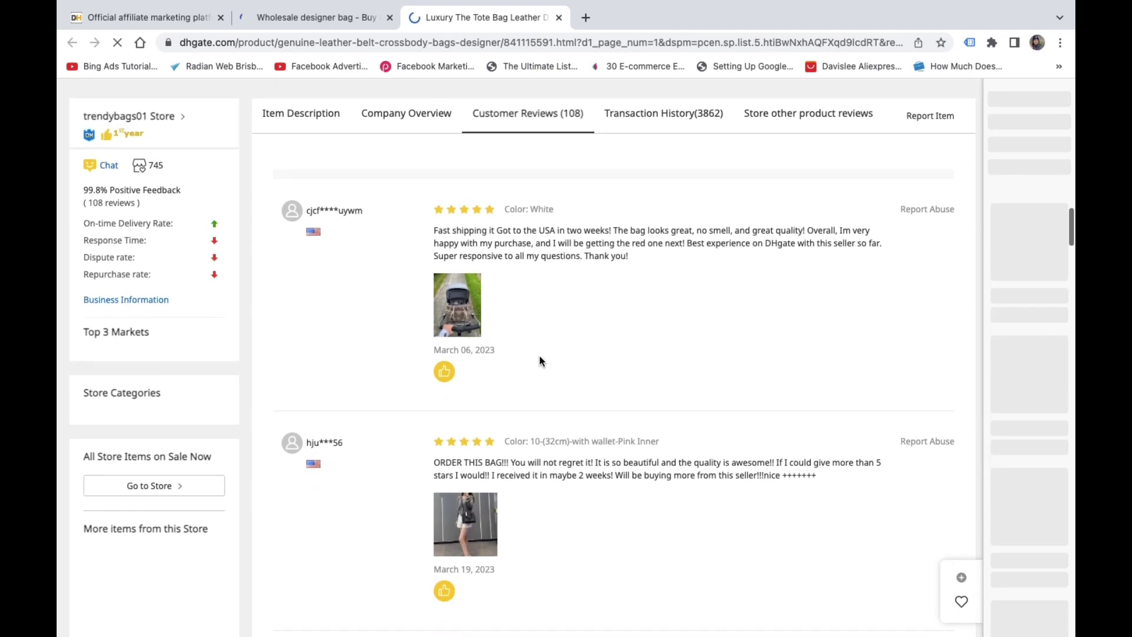
{"action": "scroll", "coordinate": [539, 361], "scroll_direction": "down", "scroll_amount": 4}
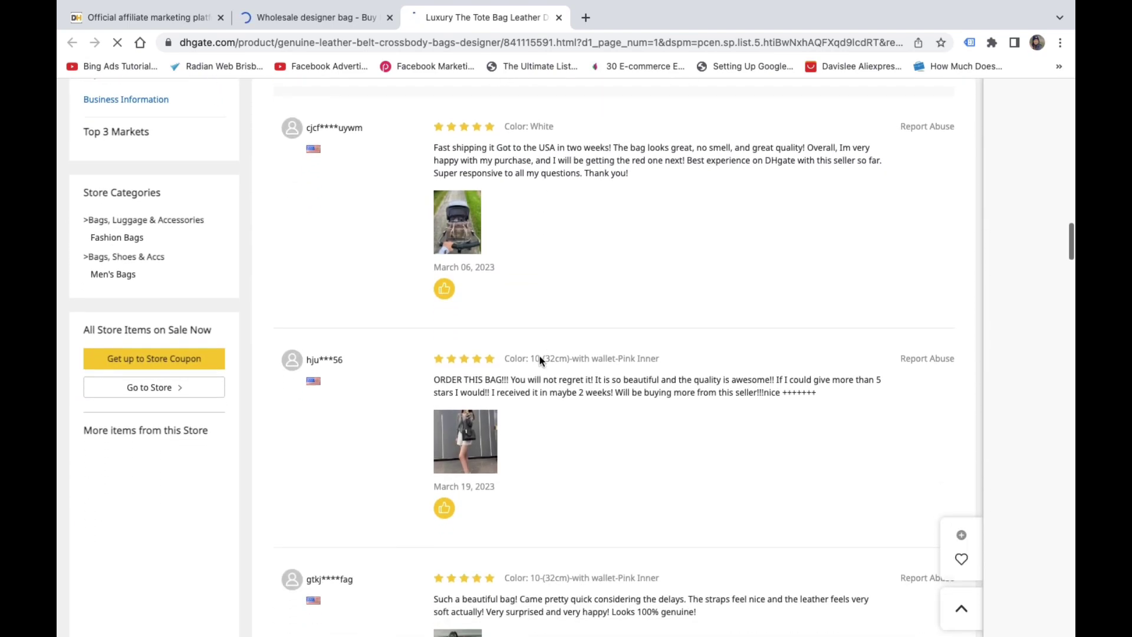
{"action": "scroll", "coordinate": [540, 361], "scroll_direction": "down", "scroll_amount": 2}
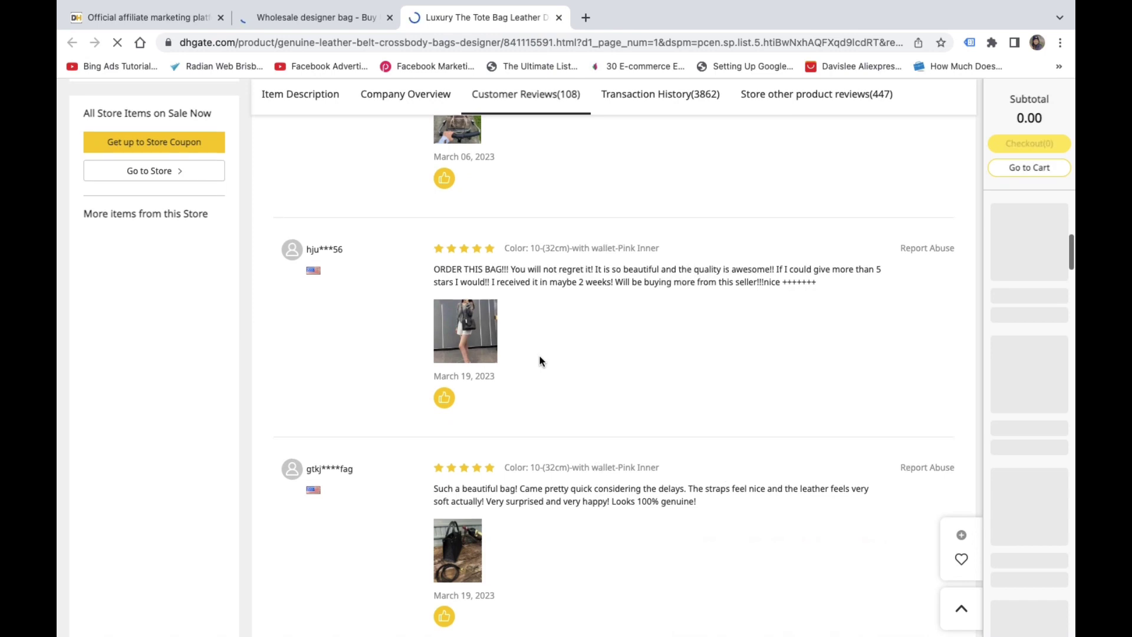
{"action": "scroll", "coordinate": [540, 361], "scroll_direction": "down", "scroll_amount": 5}
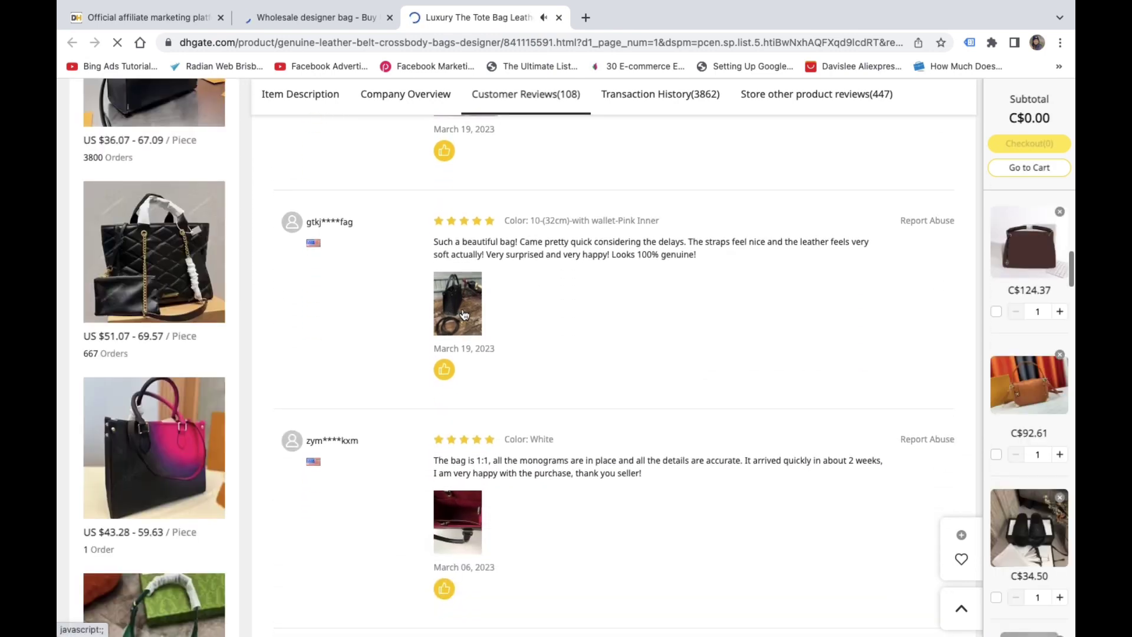
{"action": "left_click", "coordinate": [463, 309]}
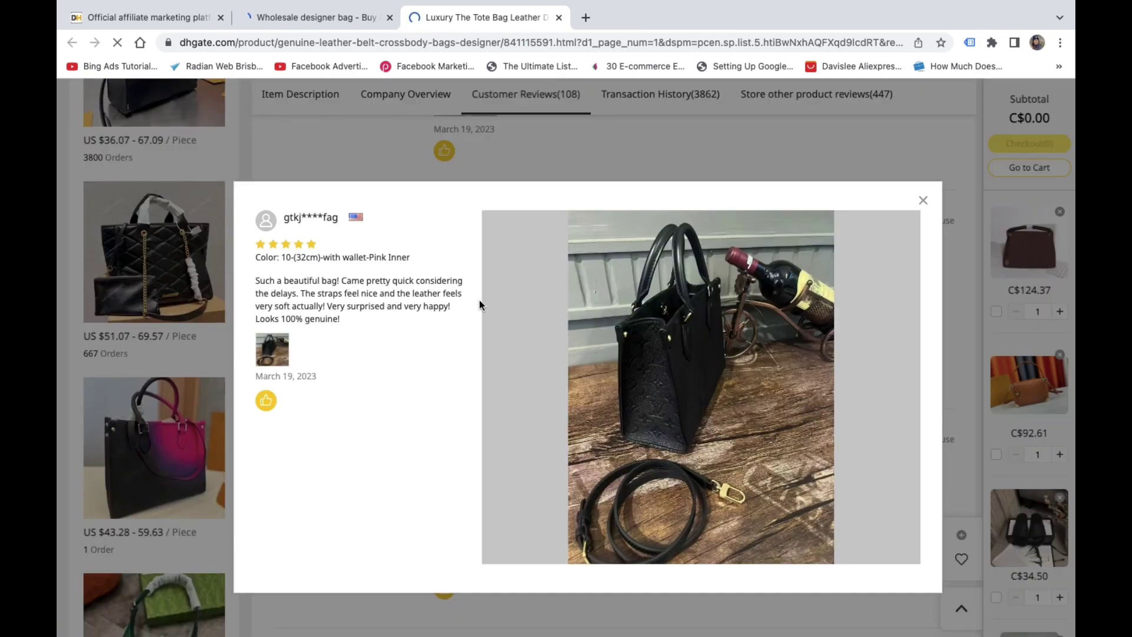
{"action": "left_click", "coordinate": [924, 201]}
Return to the top of the tote bag page and select its full web address.
{"action": "scroll", "coordinate": [639, 231], "scroll_direction": "up", "scroll_amount": 10}
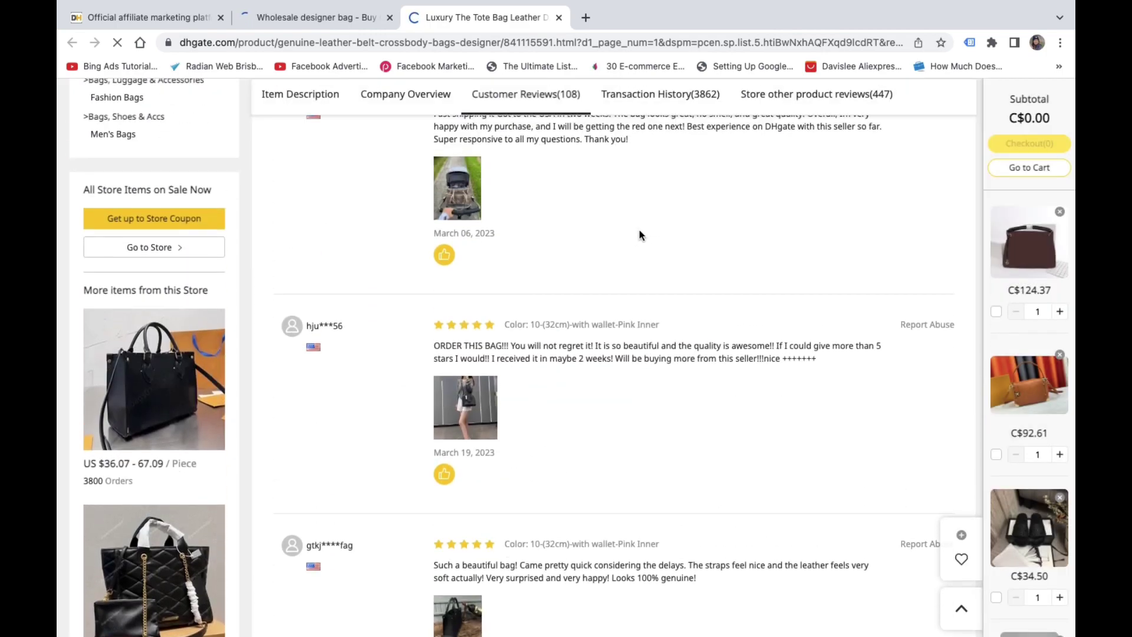
{"action": "scroll", "coordinate": [640, 235], "scroll_direction": "up", "scroll_amount": 12}
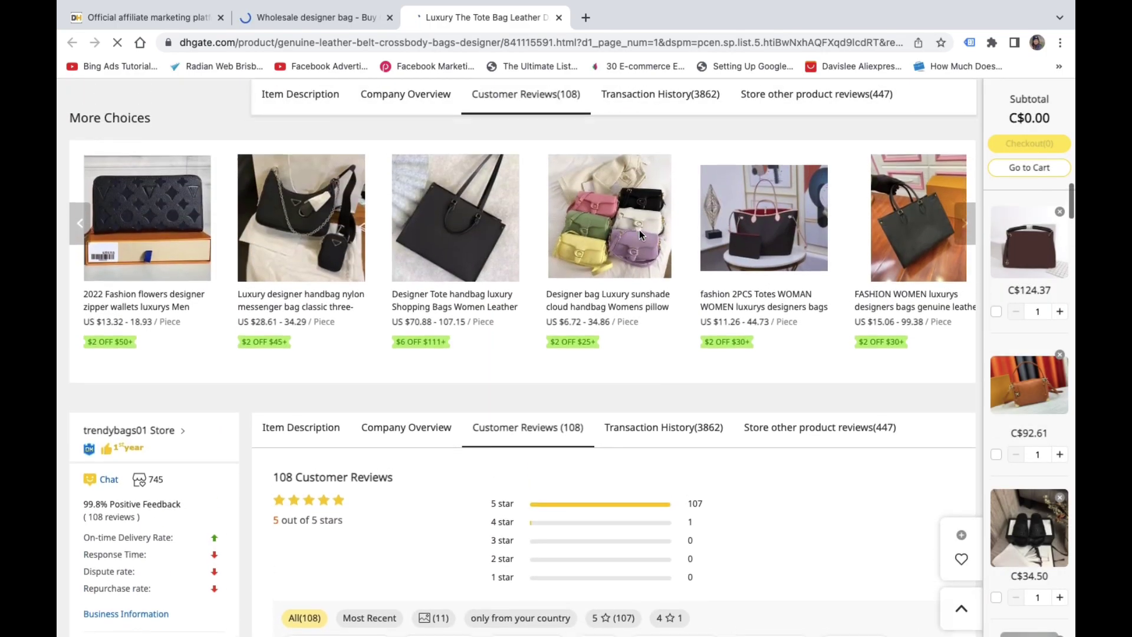
{"action": "scroll", "coordinate": [639, 235], "scroll_direction": "up", "scroll_amount": 15}
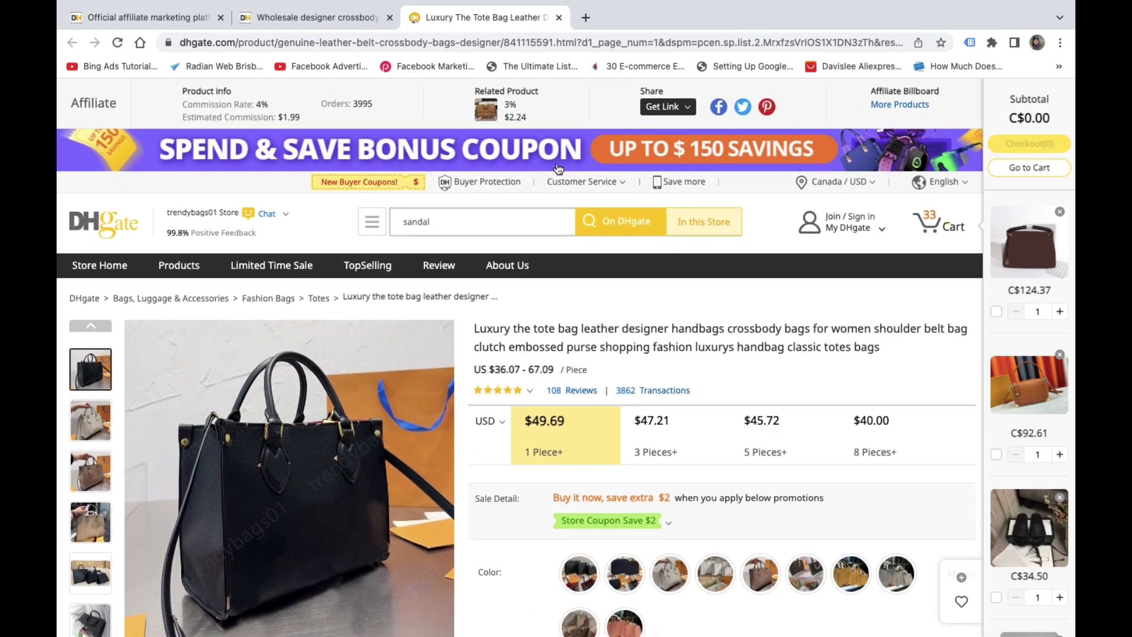
{"action": "left_click", "coordinate": [500, 43]}
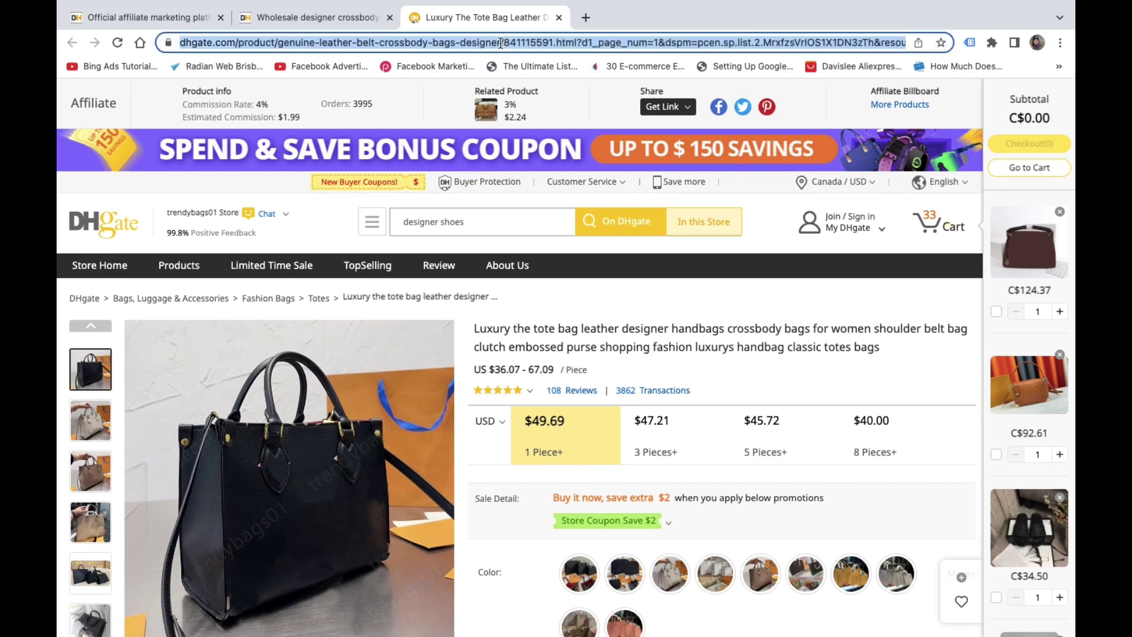
{"action": "left_click", "coordinate": [154, 18]}
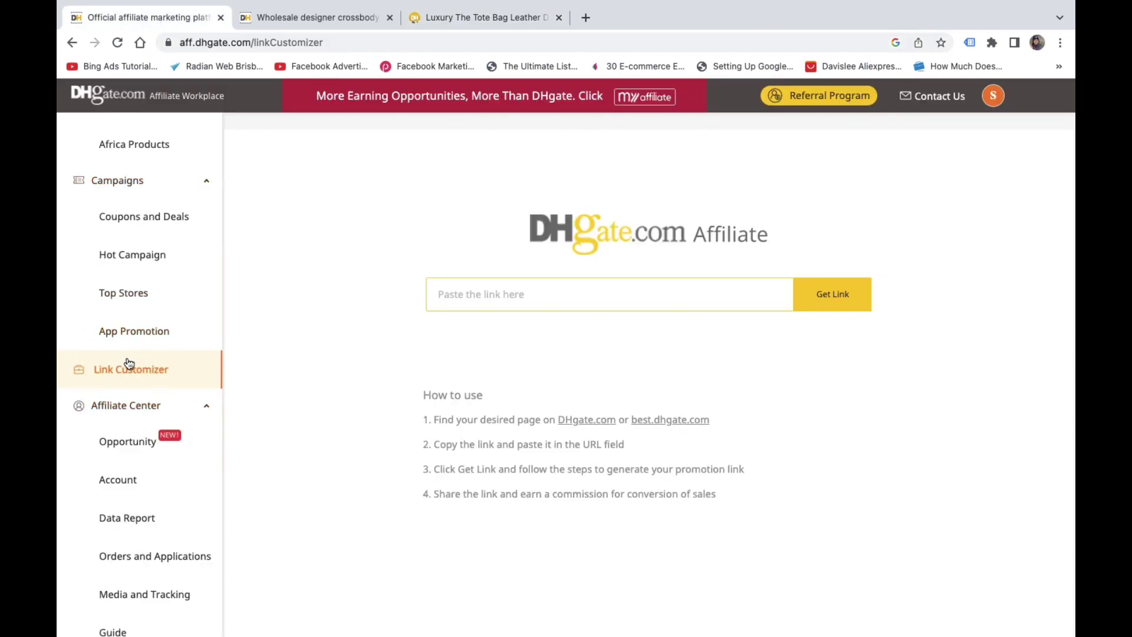
{"action": "left_click", "coordinate": [467, 295]}
{"action": "key", "text": "ctrl+v"}
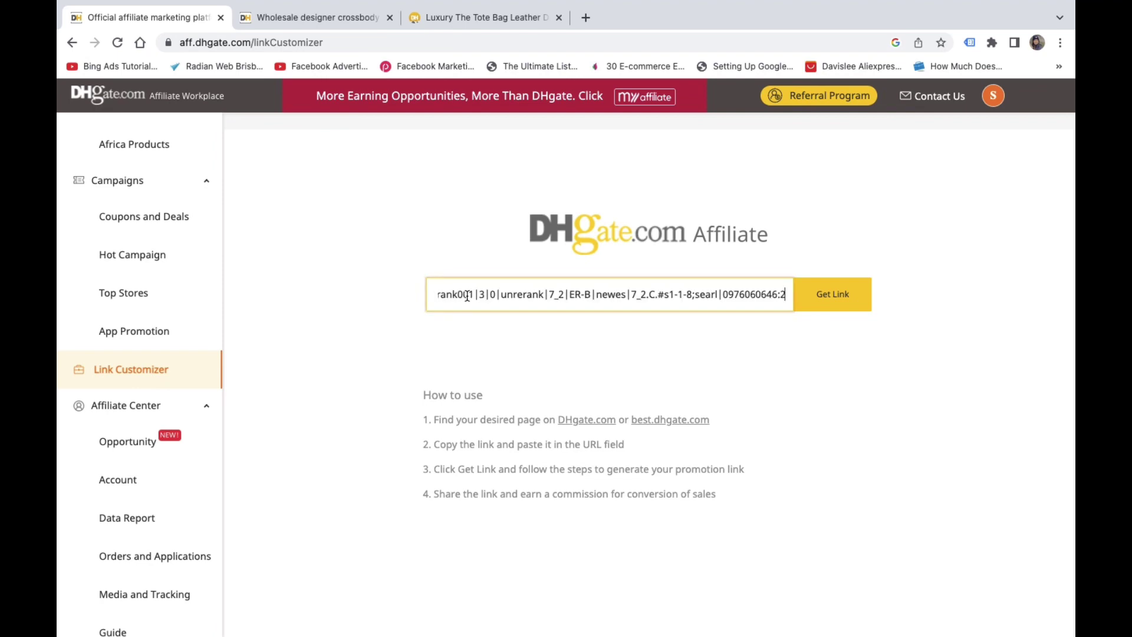
{"action": "left_click", "coordinate": [836, 295]}
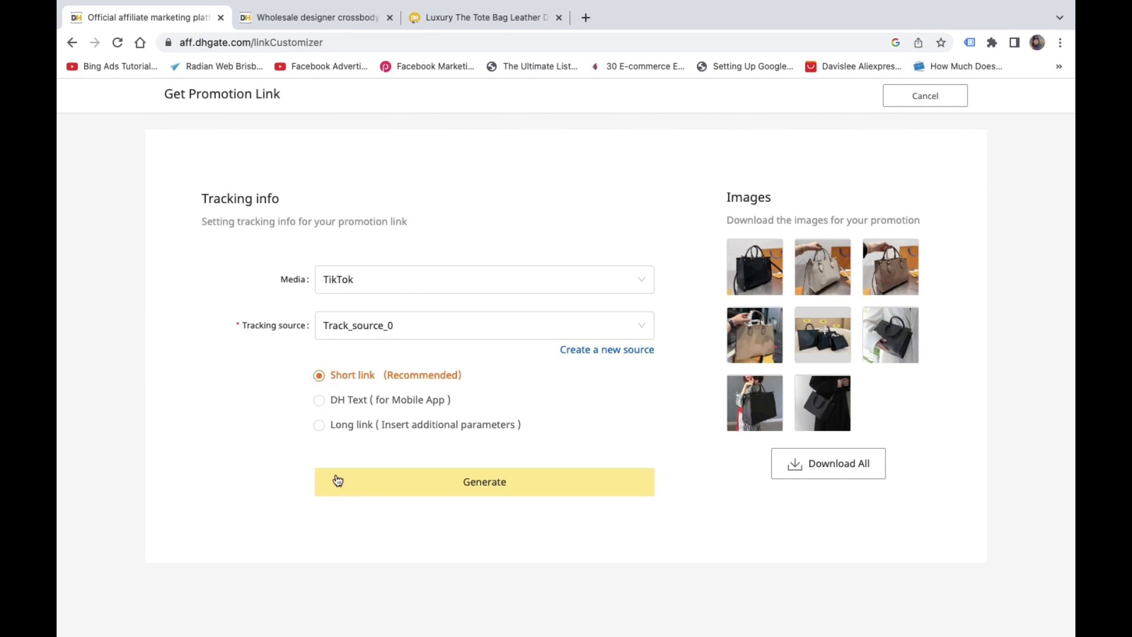
{"action": "left_click", "coordinate": [495, 484]}
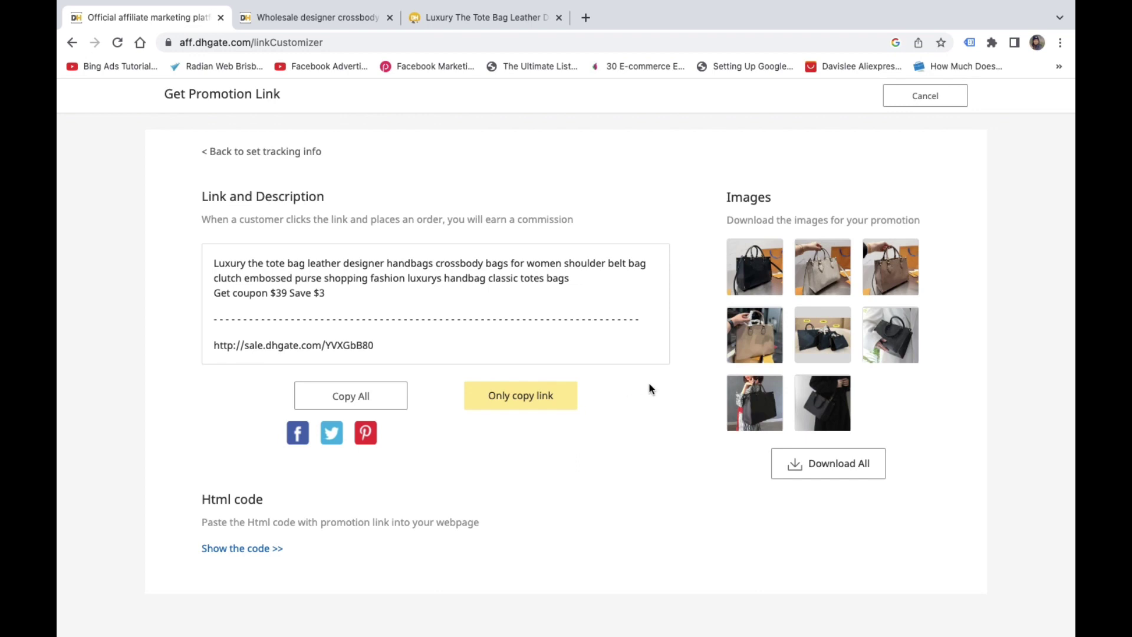
Review the Account page's US $2,036.40 balance, $499.11 pending commission and transactions table.
{"action": "left_click", "coordinate": [936, 101]}
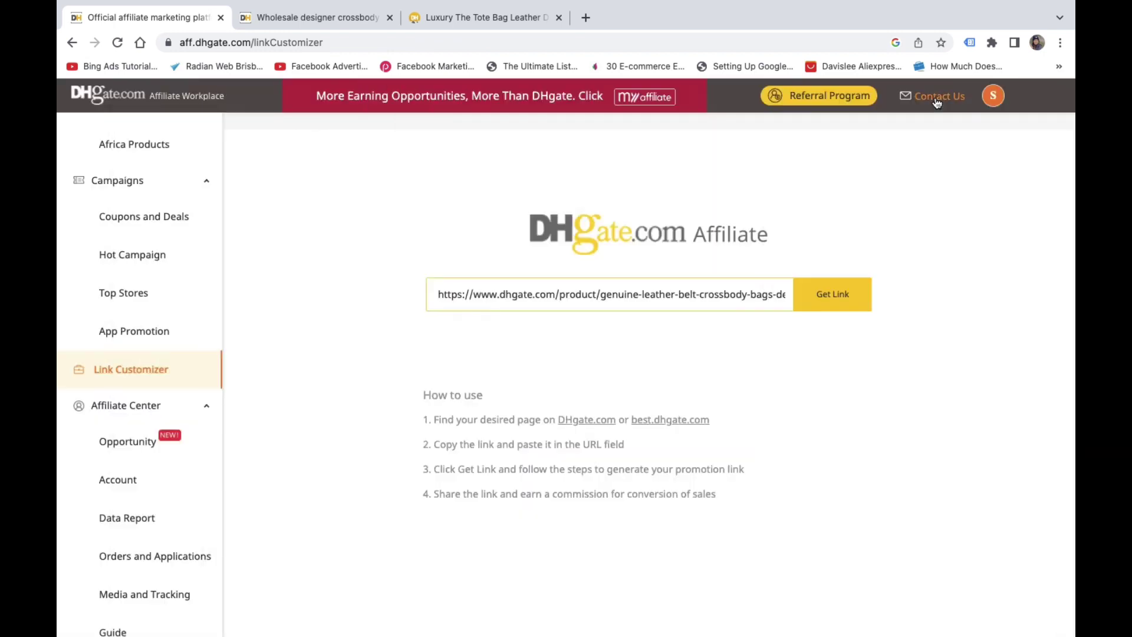
{"action": "scroll", "coordinate": [140, 439], "scroll_direction": "down", "scroll_amount": 1}
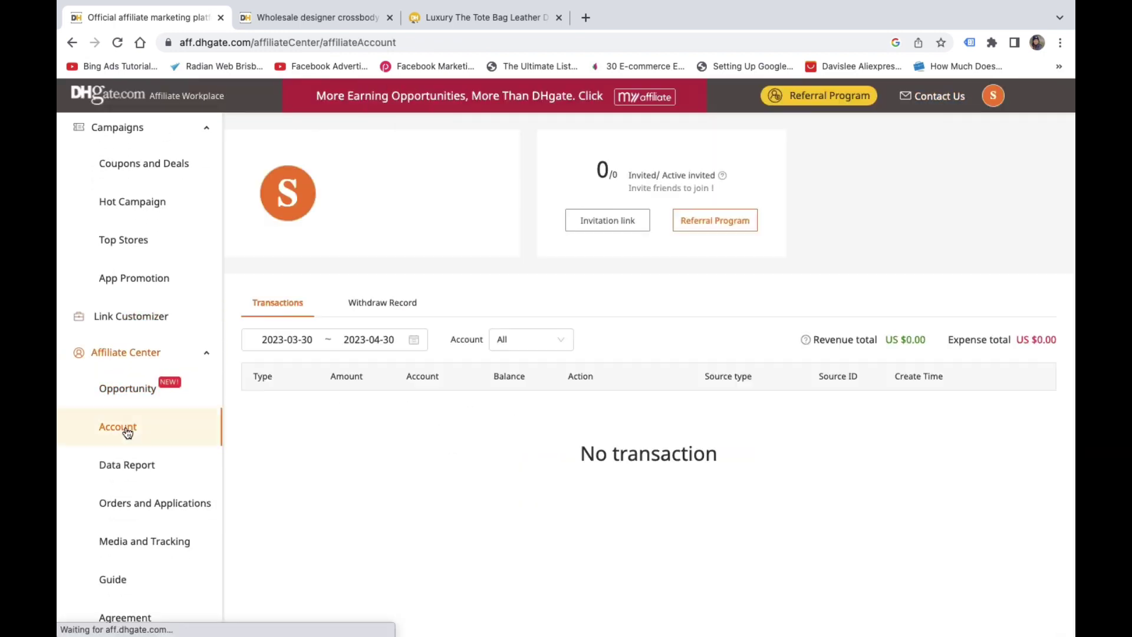
{"action": "scroll", "coordinate": [327, 394], "scroll_direction": "down", "scroll_amount": 1}
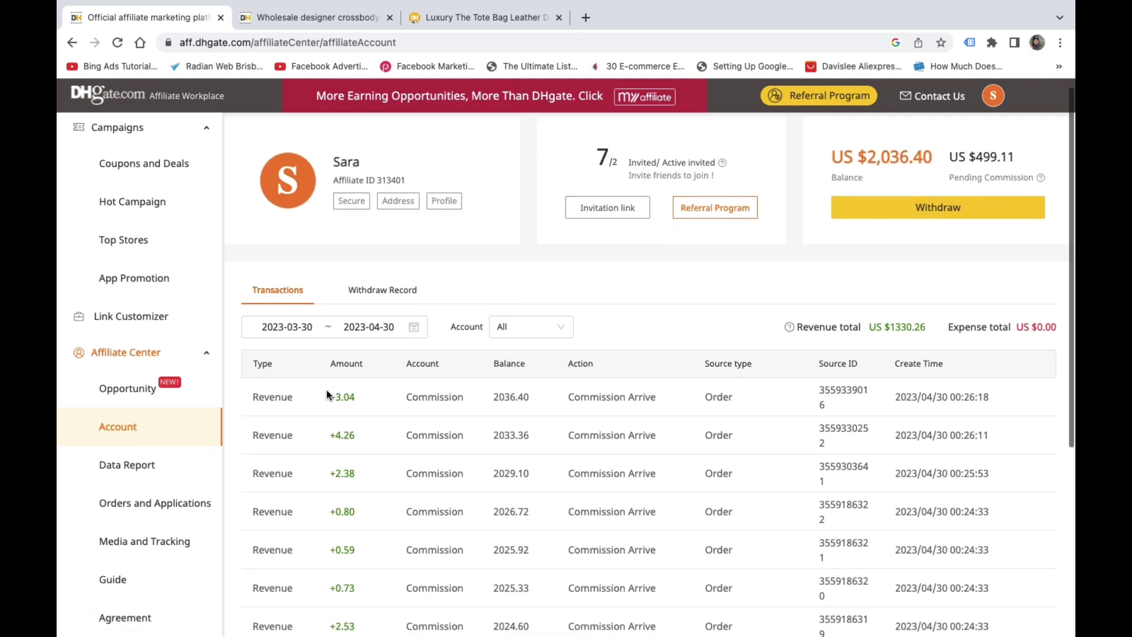
{"action": "scroll", "coordinate": [327, 394], "scroll_direction": "down", "scroll_amount": 1}
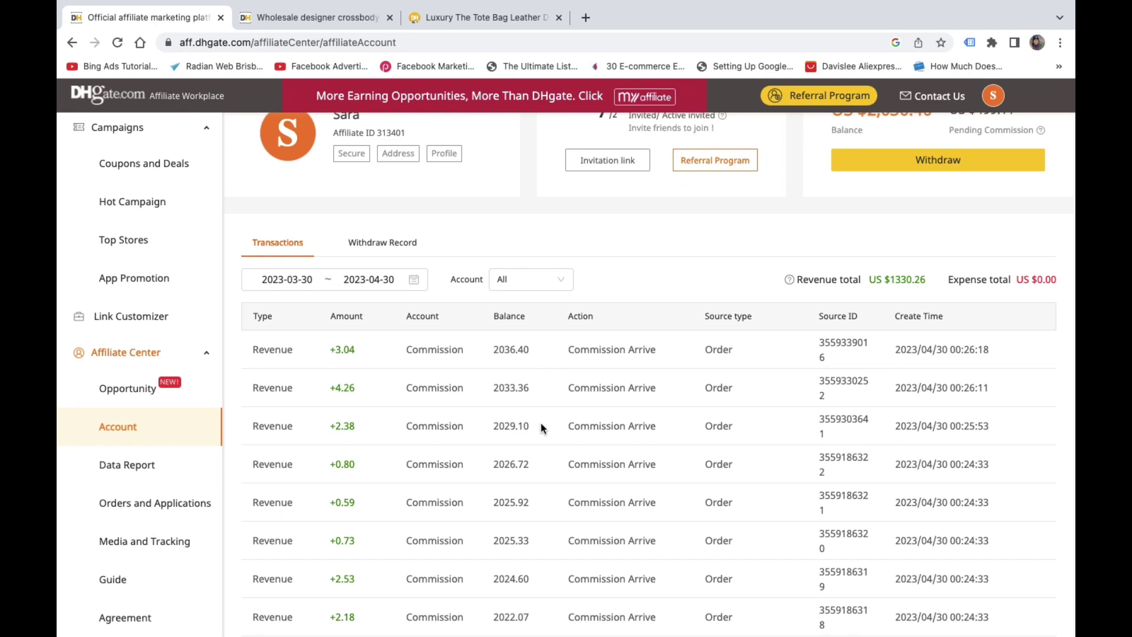
{"action": "scroll", "coordinate": [536, 597], "scroll_direction": "down", "scroll_amount": 3}
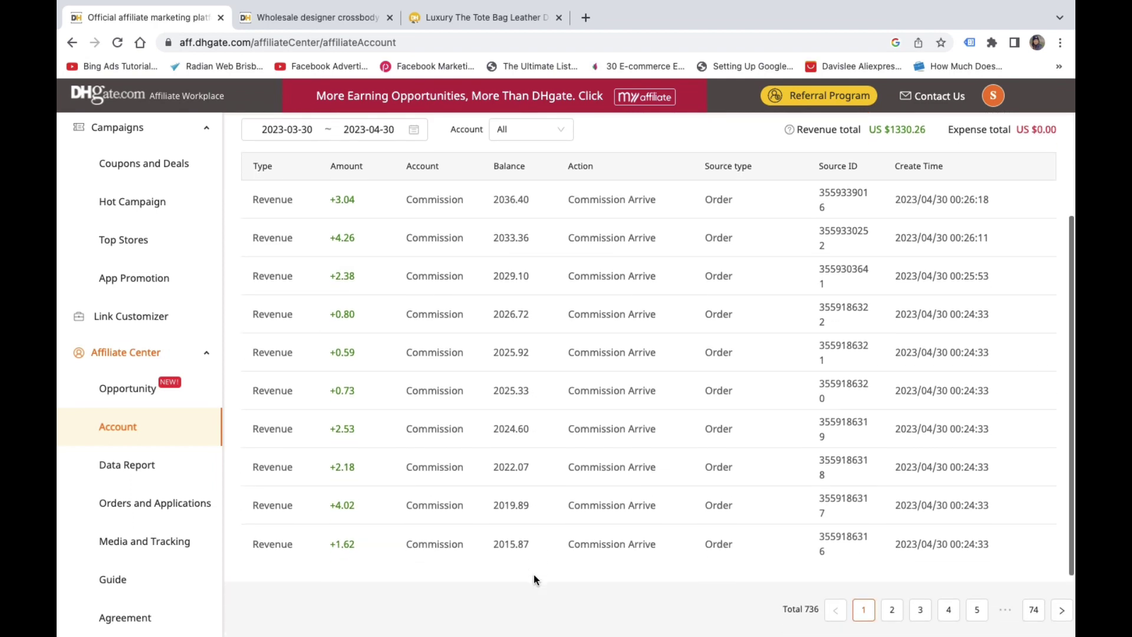
{"action": "scroll", "coordinate": [533, 575], "scroll_direction": "up", "scroll_amount": 4}
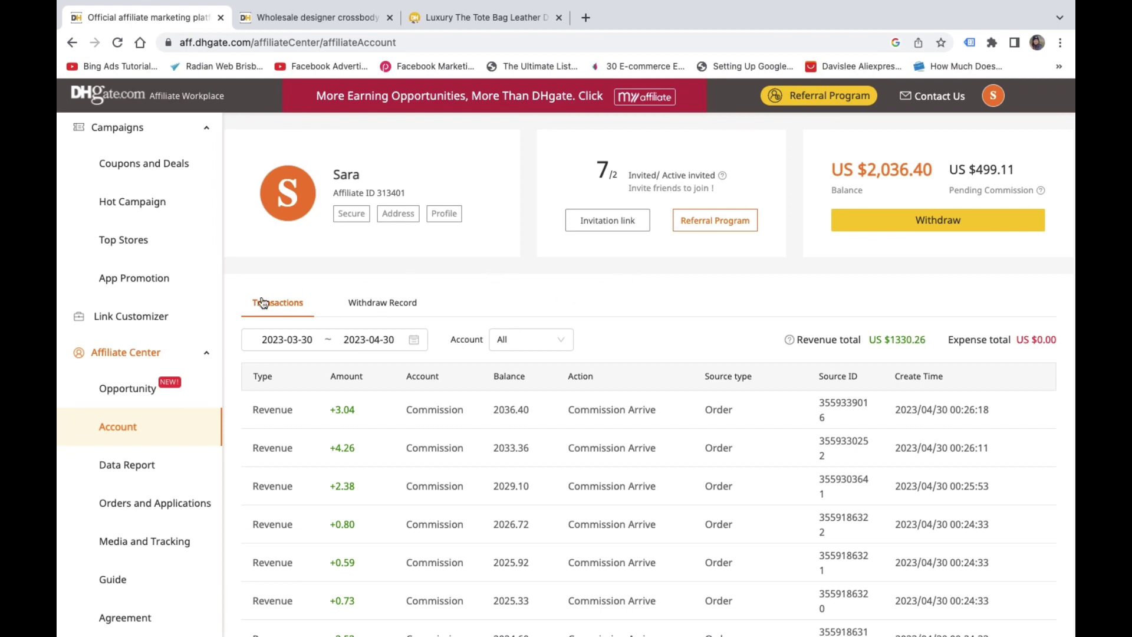
{"action": "scroll", "coordinate": [135, 592], "scroll_direction": "down", "scroll_amount": 1}
{"action": "scroll", "coordinate": [135, 592], "scroll_direction": "down", "scroll_amount": 2}
{"action": "scroll", "coordinate": [135, 592], "scroll_direction": "up", "scroll_amount": 3}
Check affiliate orders, limit the Data Report to Apr 28–29, 2023, then return to the Home dashboard.
{"action": "left_click", "coordinate": [142, 504]}
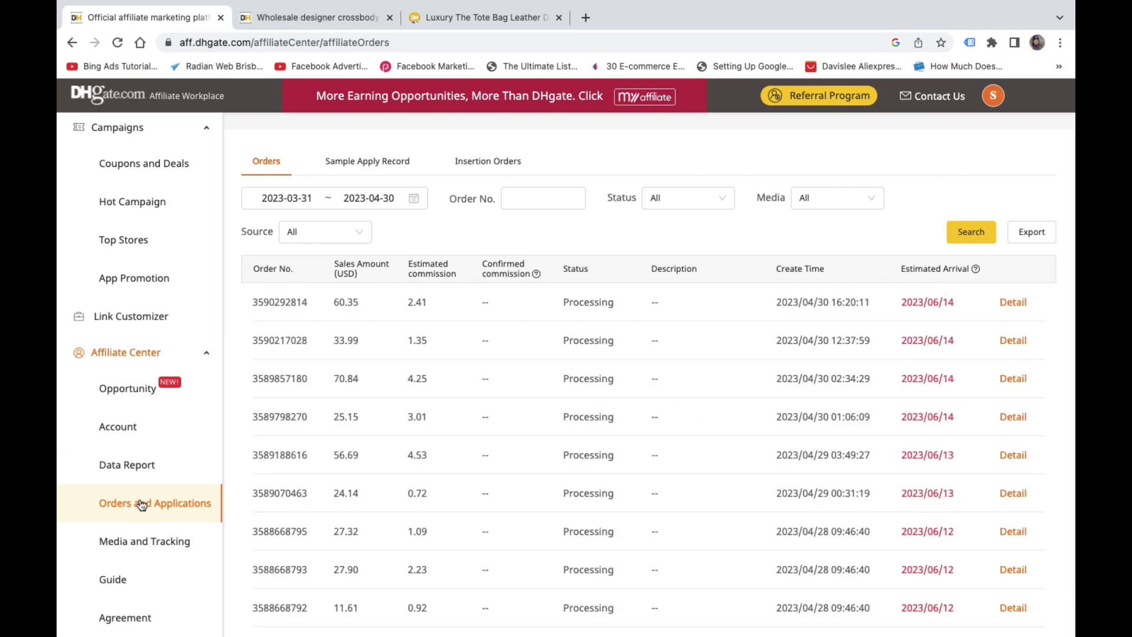
{"action": "left_click", "coordinate": [129, 469]}
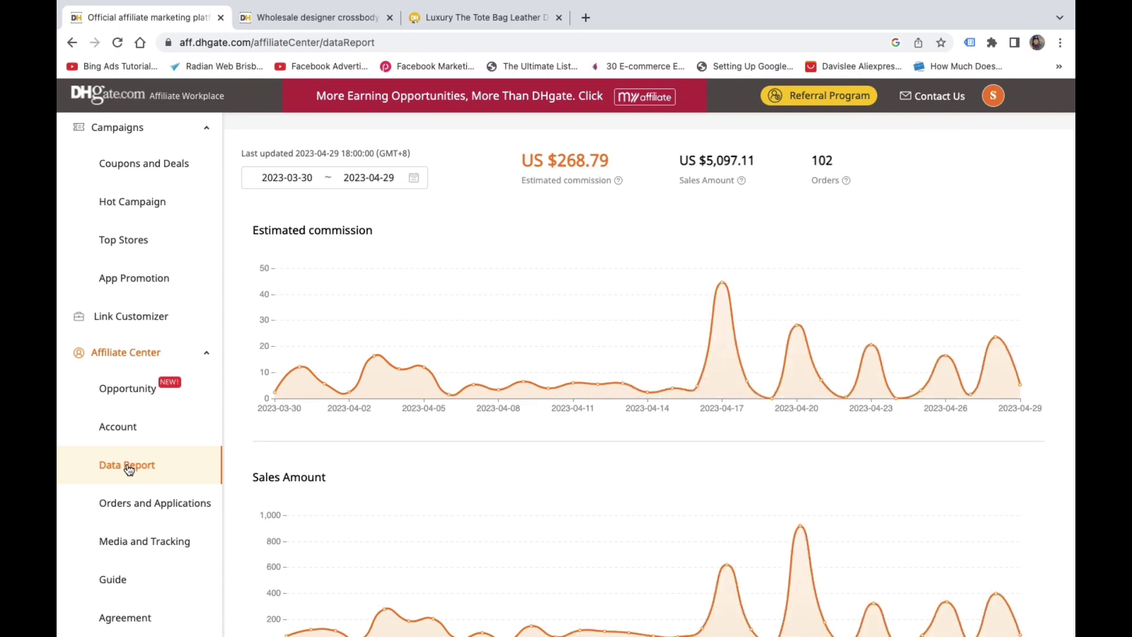
{"action": "left_click", "coordinate": [414, 178]}
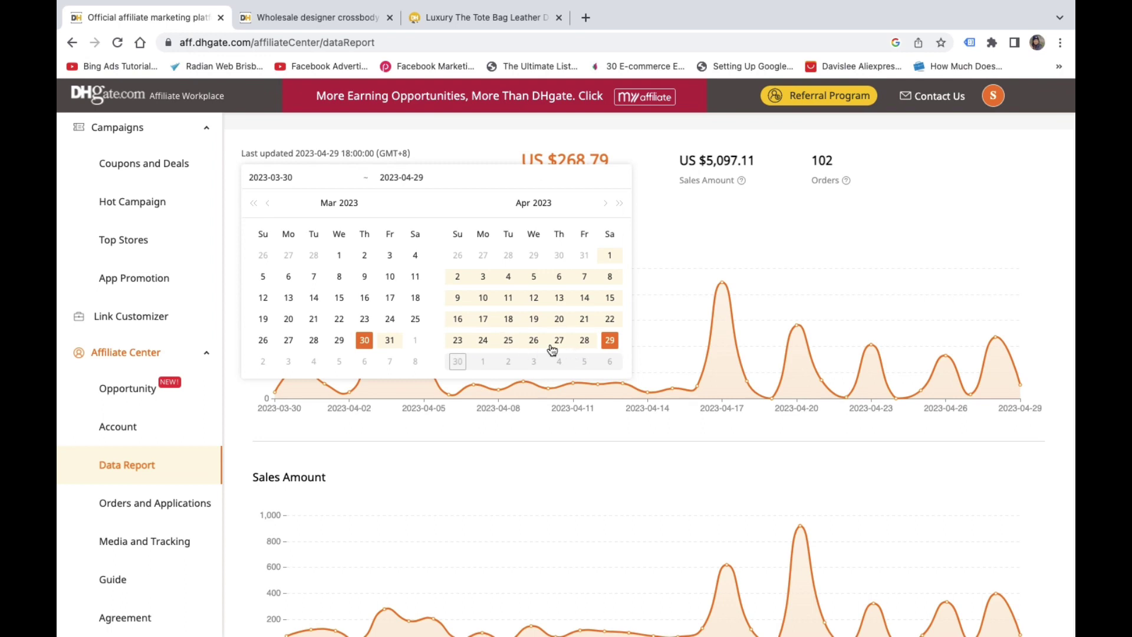
{"action": "left_click", "coordinate": [584, 341]}
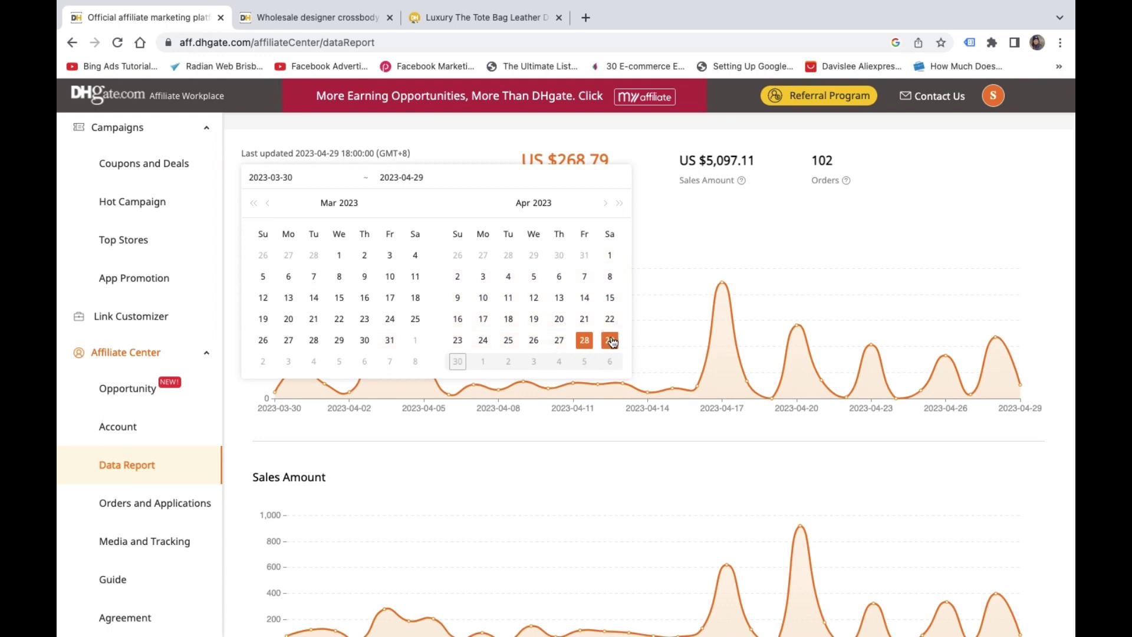
{"action": "left_click", "coordinate": [610, 340]}
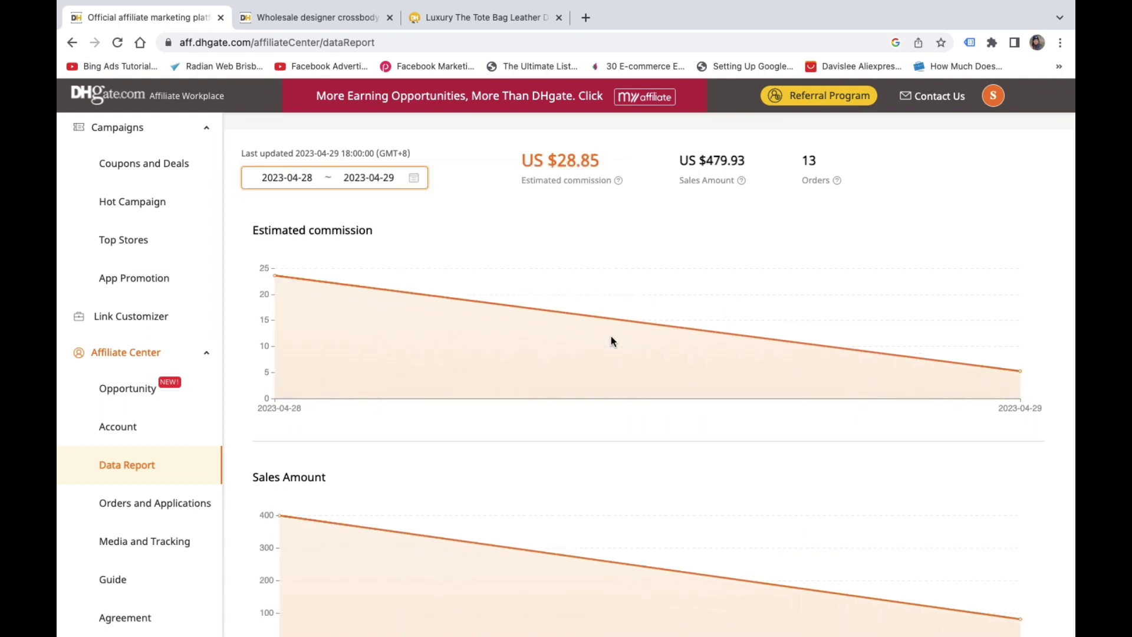
{"action": "mouse_move", "coordinate": [611, 341]}
{"action": "scroll", "coordinate": [167, 266], "scroll_direction": "up", "scroll_amount": 5}
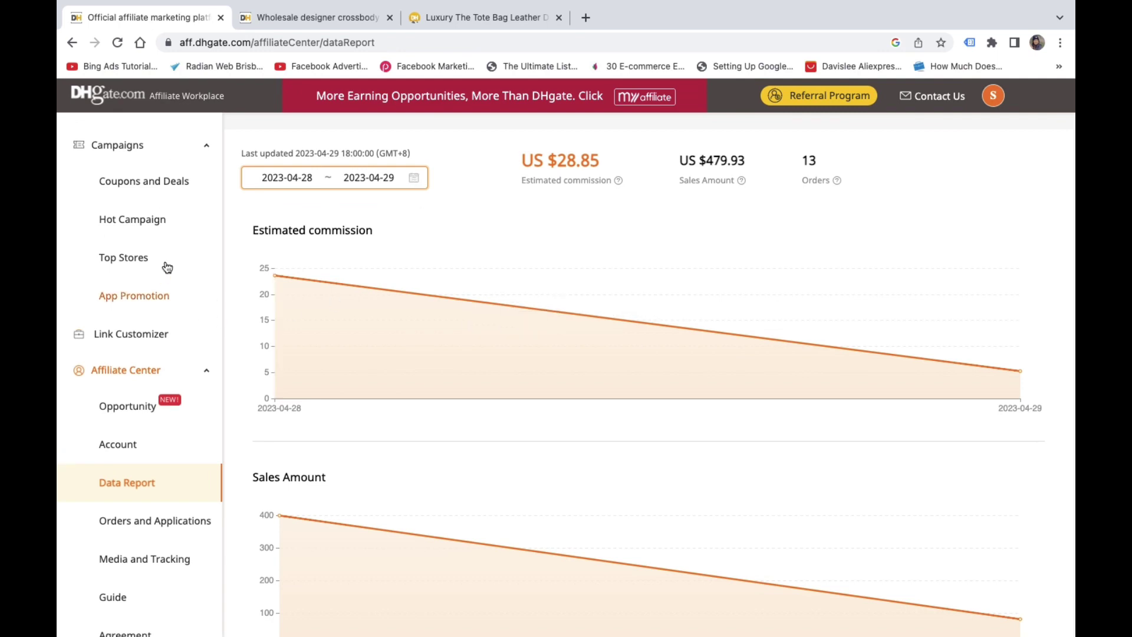
{"action": "left_click", "coordinate": [110, 134]}
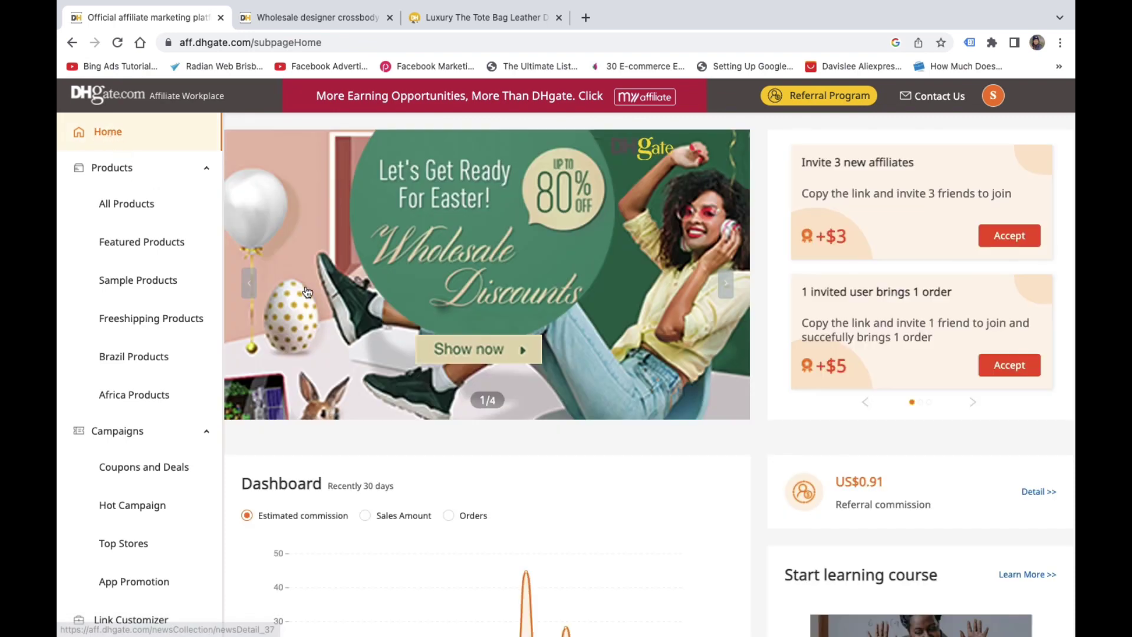